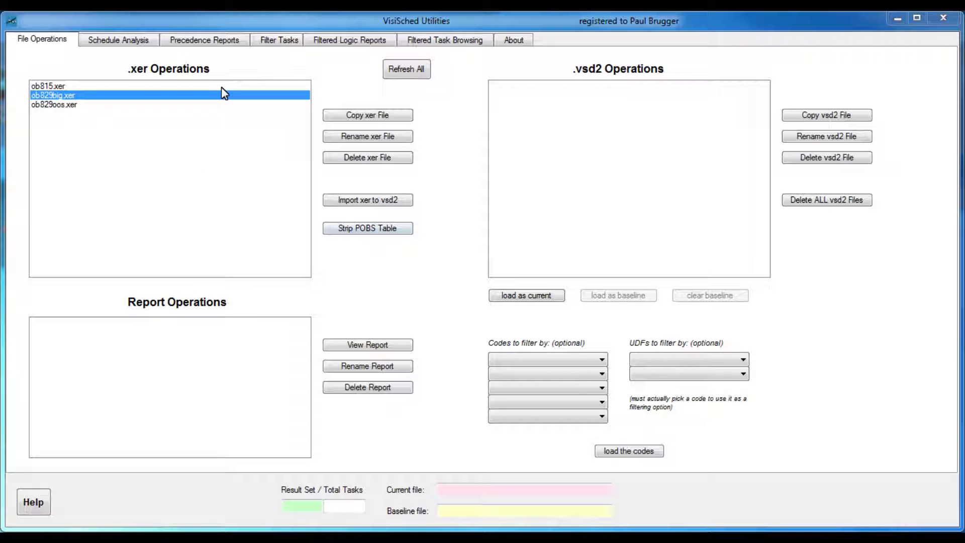
- Strip the POBS table from ob829big.xer, and import ob829oos.xer and ob815.xer to vsd2 files
left_click(379, 229)
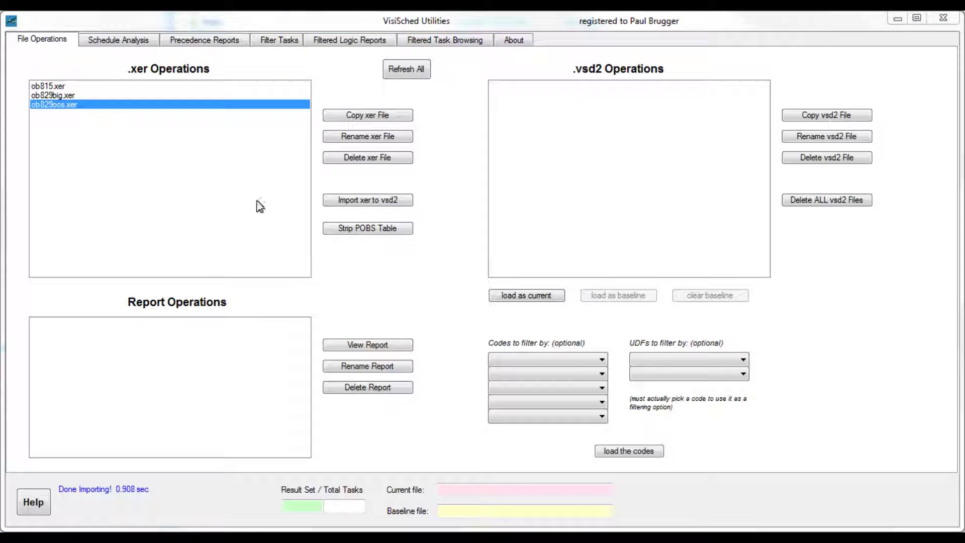
left_click(372, 201)
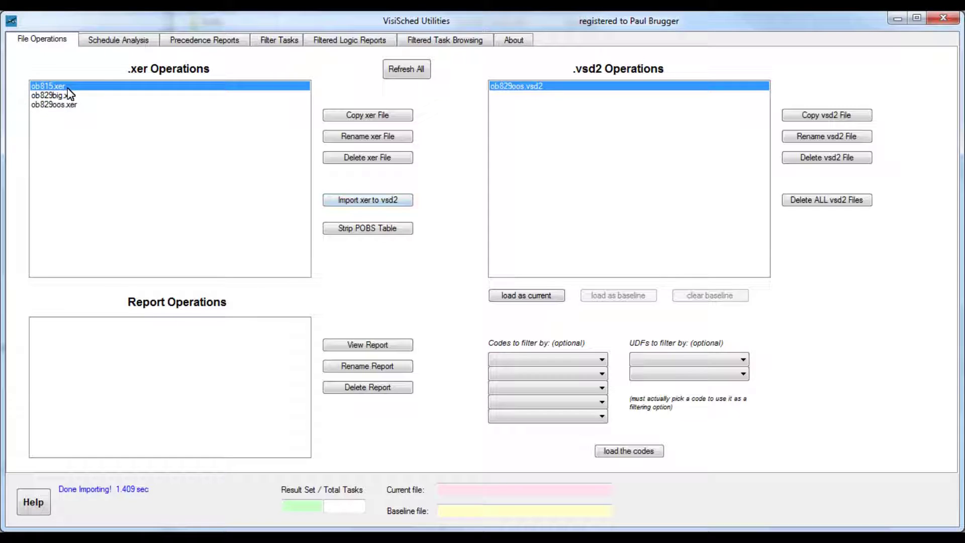
left_click(369, 202)
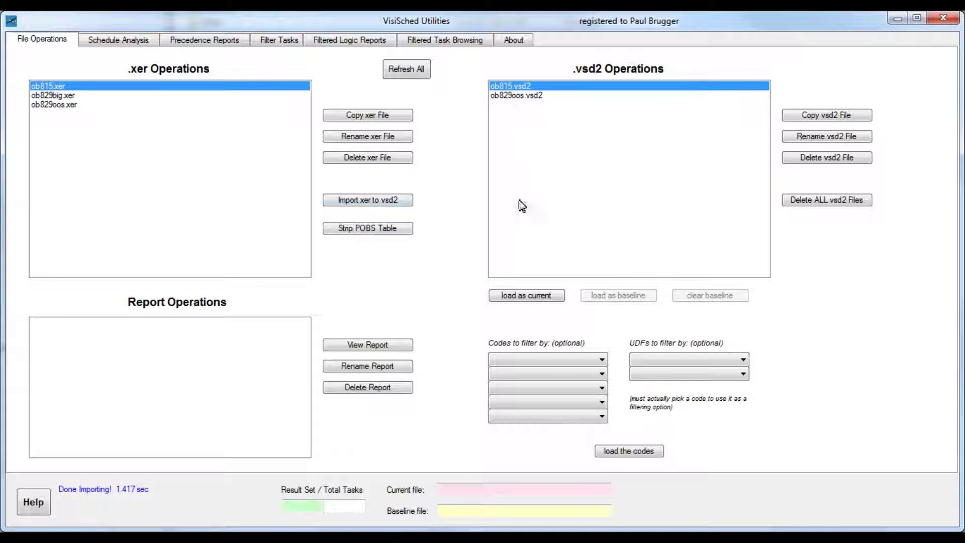
- Load ob829oos.vsd2 as the current schedule and ob815.vsd2 as the baseline
left_click(513, 99)
left_click(529, 295)
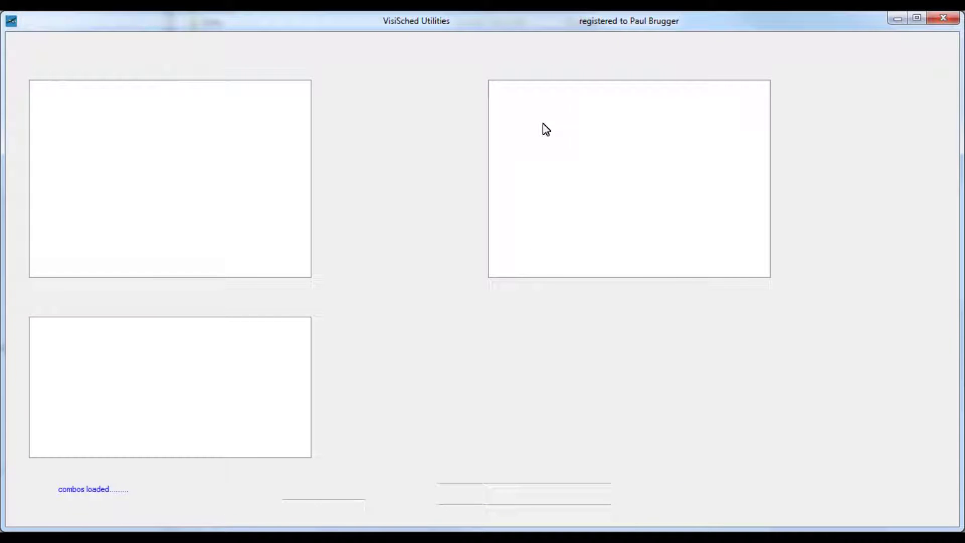
left_click(527, 87)
left_click(630, 298)
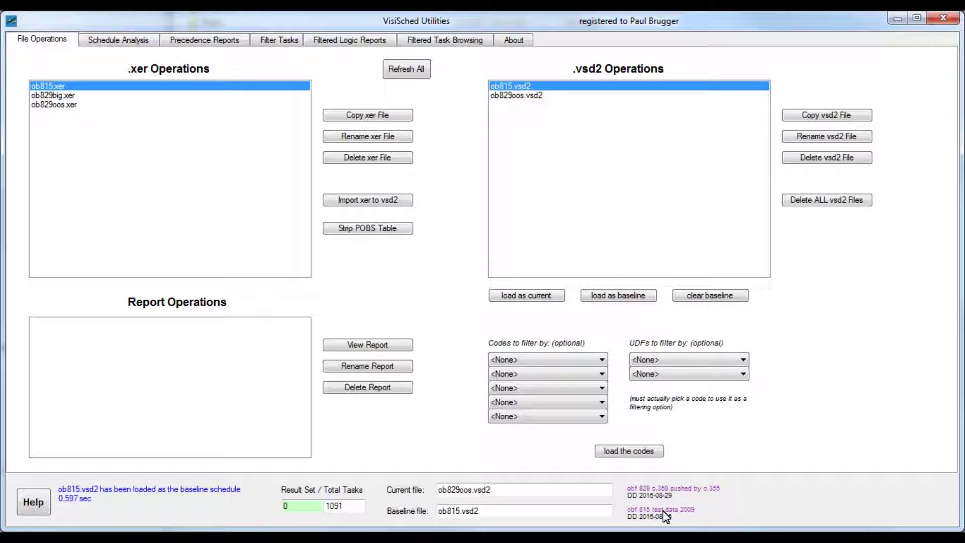
- Set the schedule analysis to include every report except completed tasks, the baseline comparisons and the re-create steps report
left_click(137, 44)
left_click(58, 98)
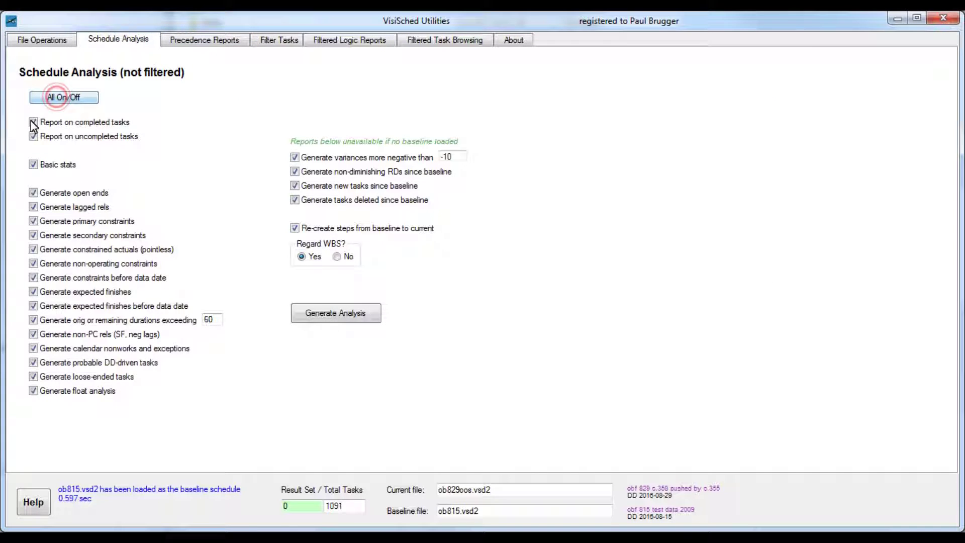
left_click(296, 157)
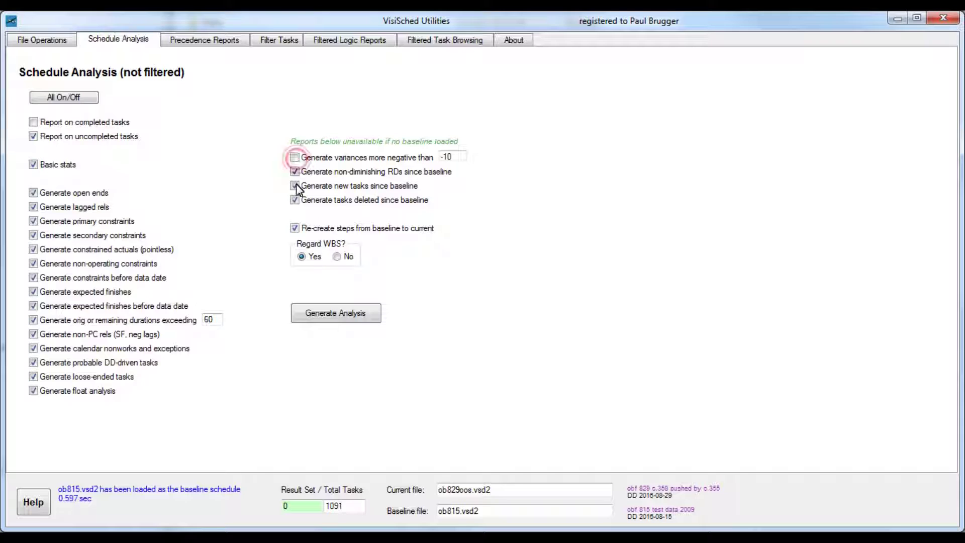
left_click(295, 171)
left_click(295, 171)
left_click(295, 157)
left_click(295, 157)
left_click(295, 171)
left_click(295, 186)
left_click(295, 199)
left_click(294, 228)
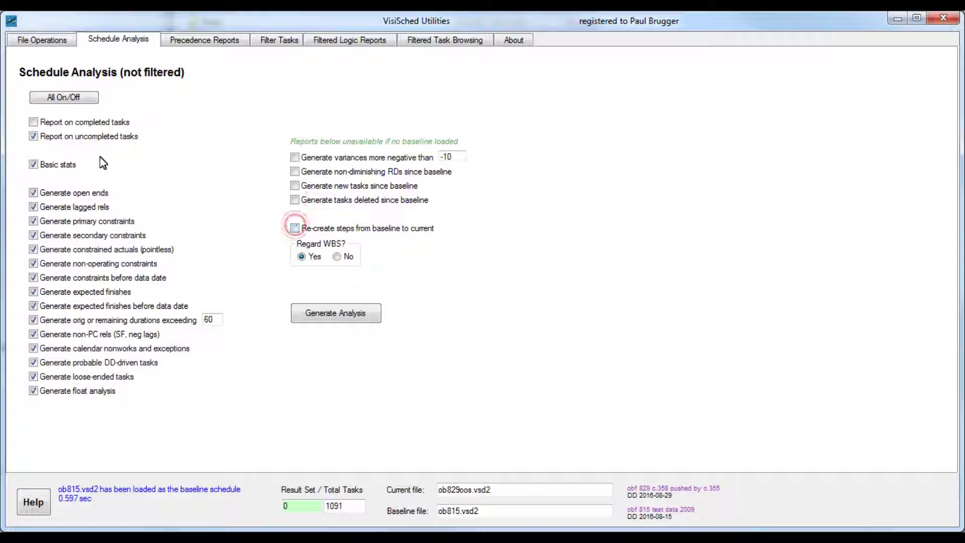
- Generate the schedule analysis, look through the constraint sections of the report and close it
left_click(315, 317)
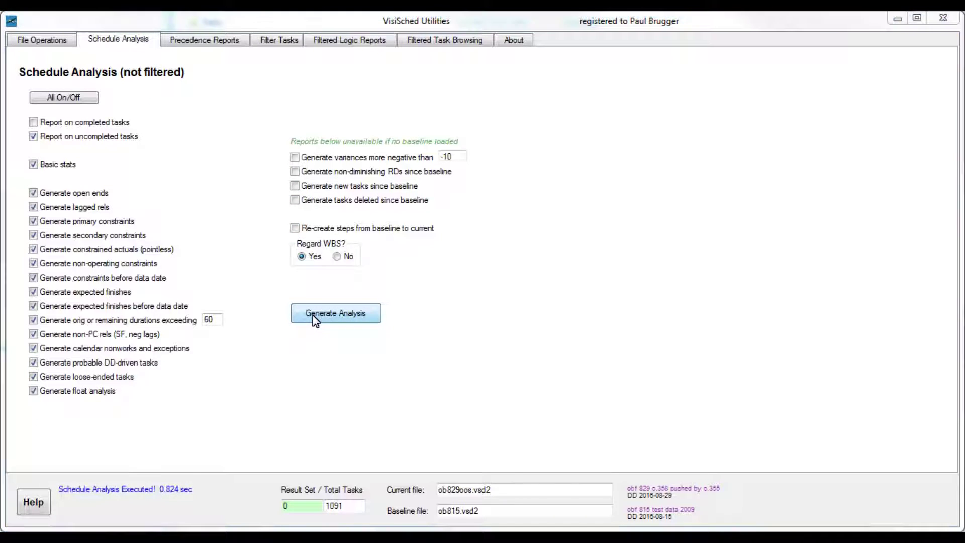
left_click_drag(939, 115, 939, 460)
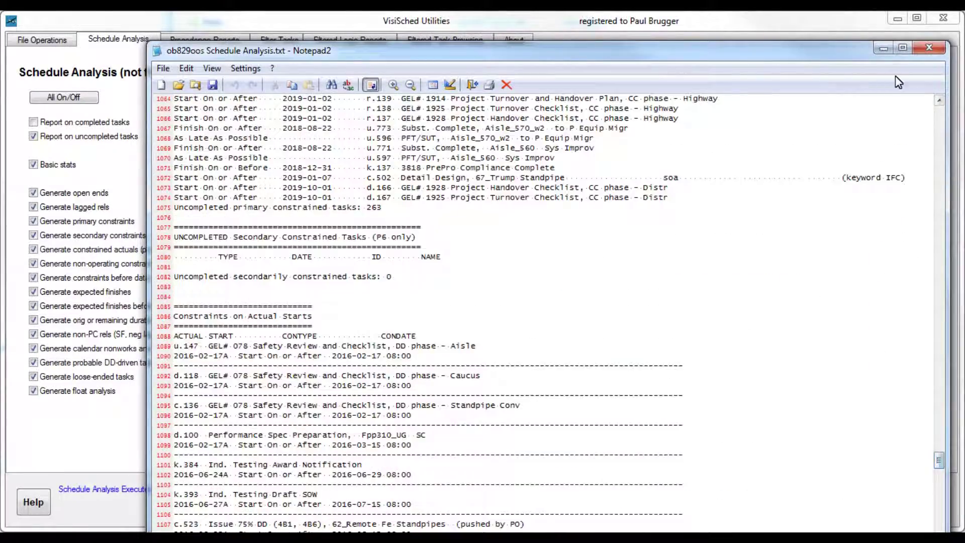
left_click(928, 49)
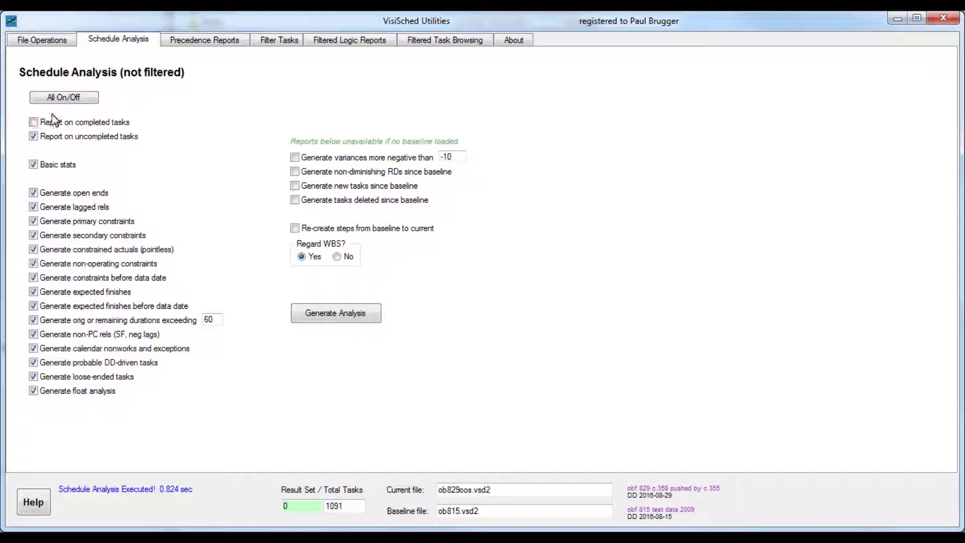
- Limit the analysis to uncompleted tasks with baseline variances, non-diminishing RDs, new tasks and deleted tasks since baseline
left_click(68, 99)
left_click(34, 136)
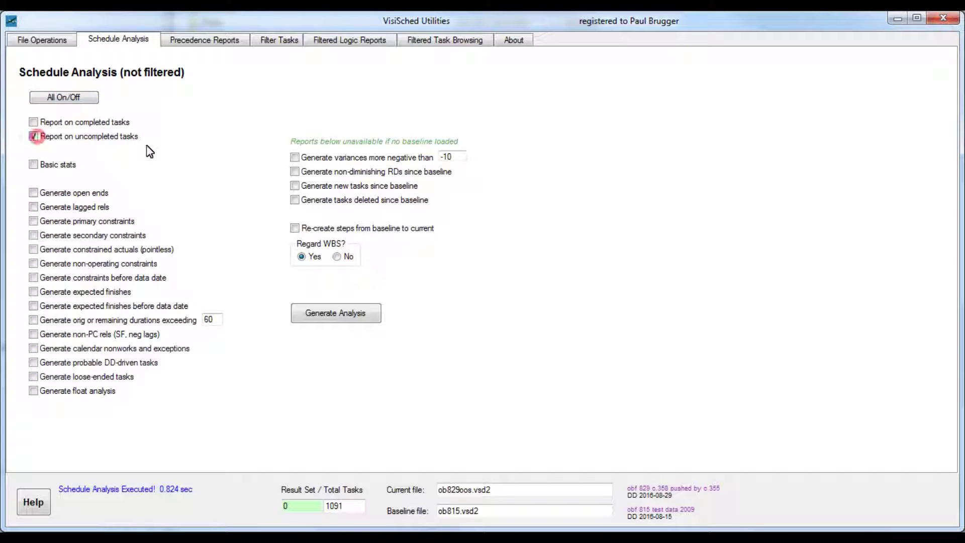
left_click(296, 158)
left_click(294, 172)
left_click(295, 186)
left_click(296, 201)
- Generate the baseline comparison analysis over the existing ob829oos Schedule Analysis.txt, read through the variances and remaining durations, and close it
left_click(354, 314)
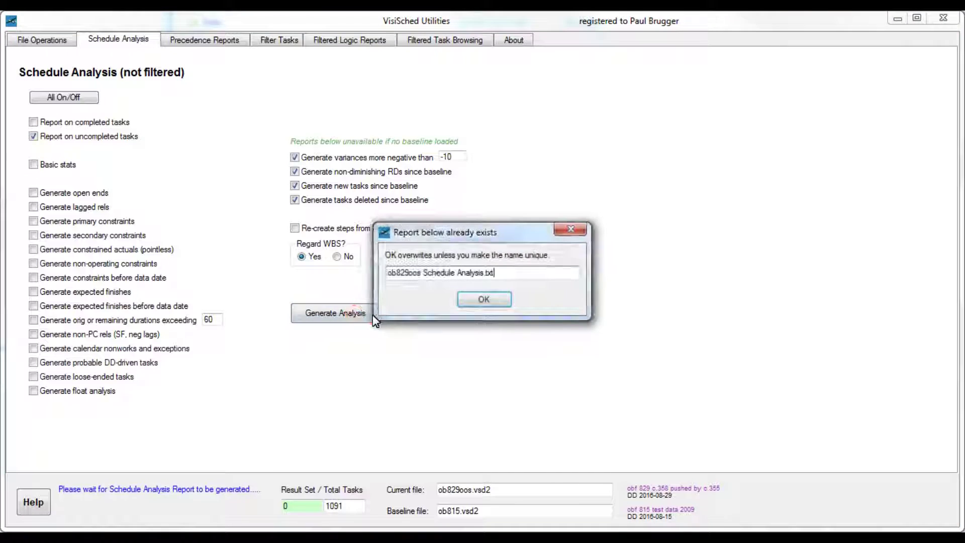
left_click(499, 300)
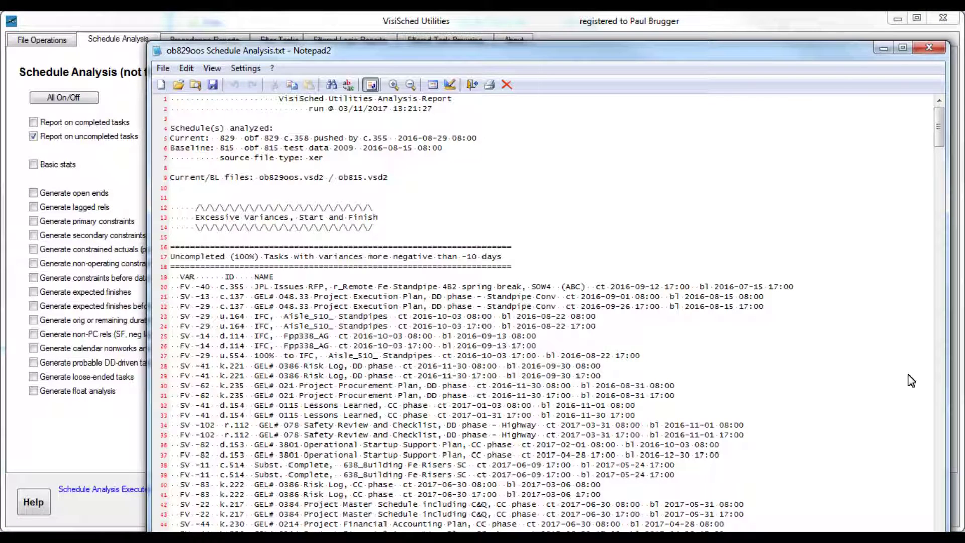
left_click(940, 514)
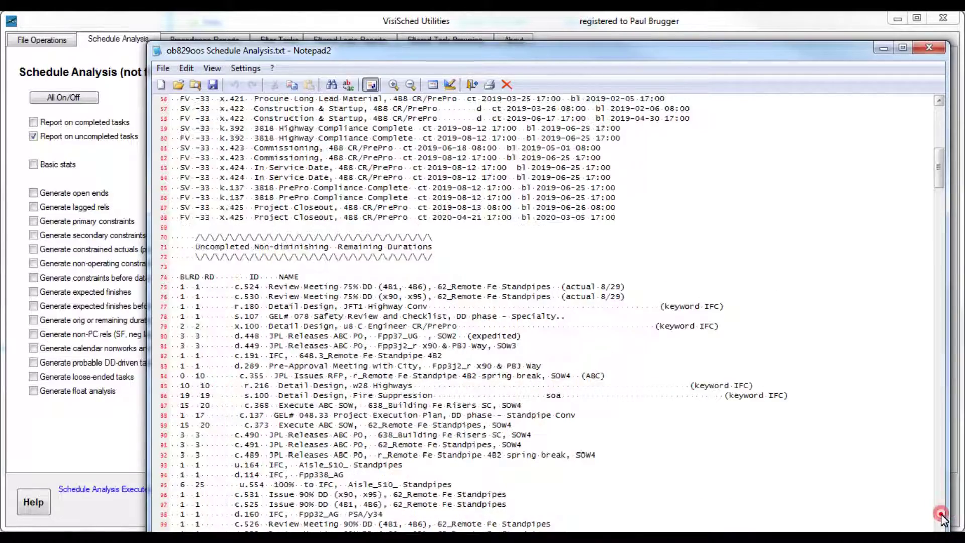
left_click(940, 515)
left_click(939, 515)
left_click(940, 515)
left_click(940, 515)
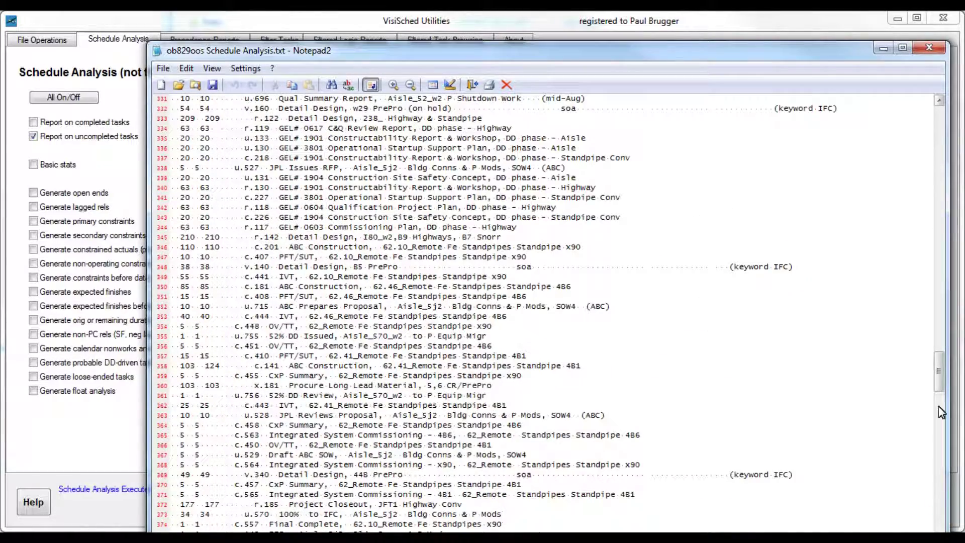
left_click_drag(942, 389, 941, 453)
left_click(929, 47)
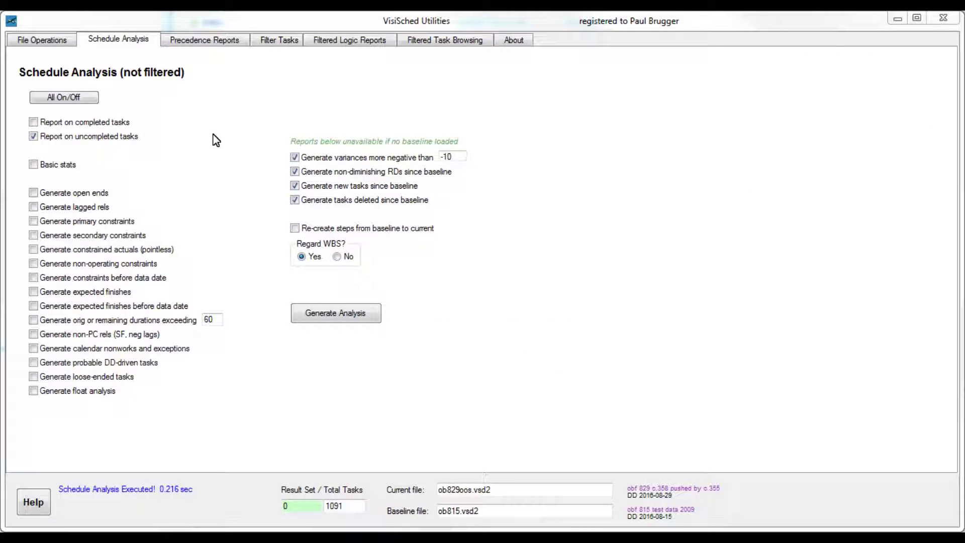
- Exclude the four baseline comparison reports and include only re-creating steps from baseline to current
left_click(295, 157)
left_click(294, 172)
left_click(295, 185)
left_click(295, 200)
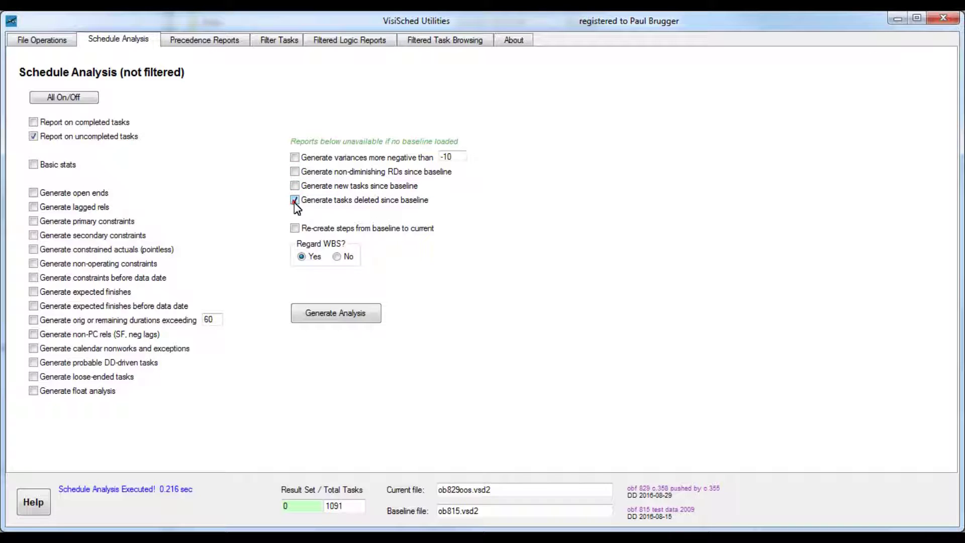
left_click(295, 201)
left_click(295, 228)
- Generate the re-create steps analysis, overwriting ob829oos Schedule Analysis.txt, and look through the whole report
left_click(362, 315)
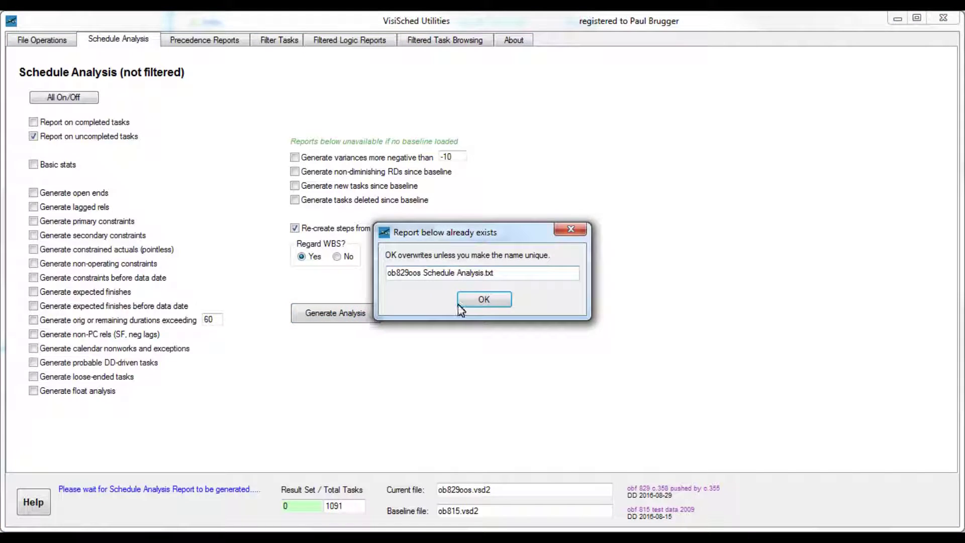
left_click(472, 302)
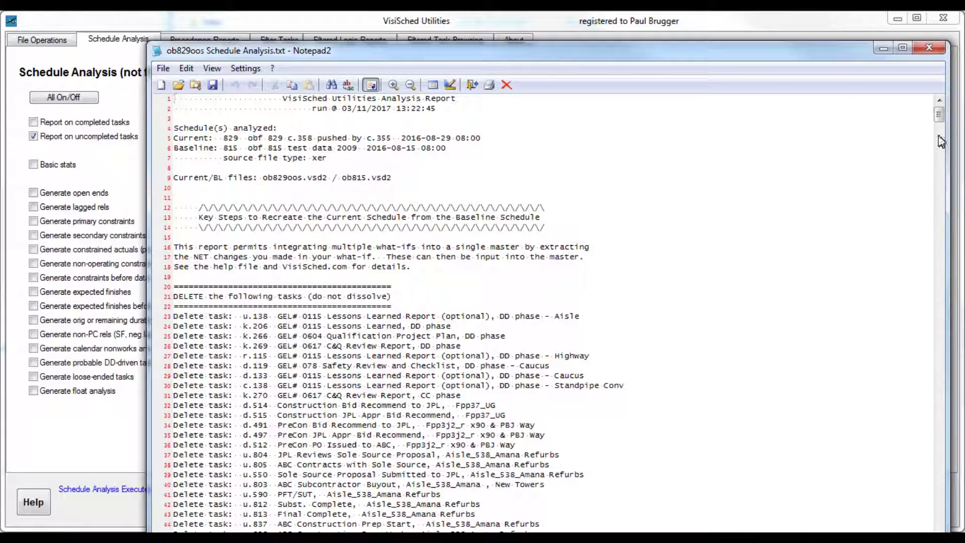
left_click_drag(938, 119, 928, 542)
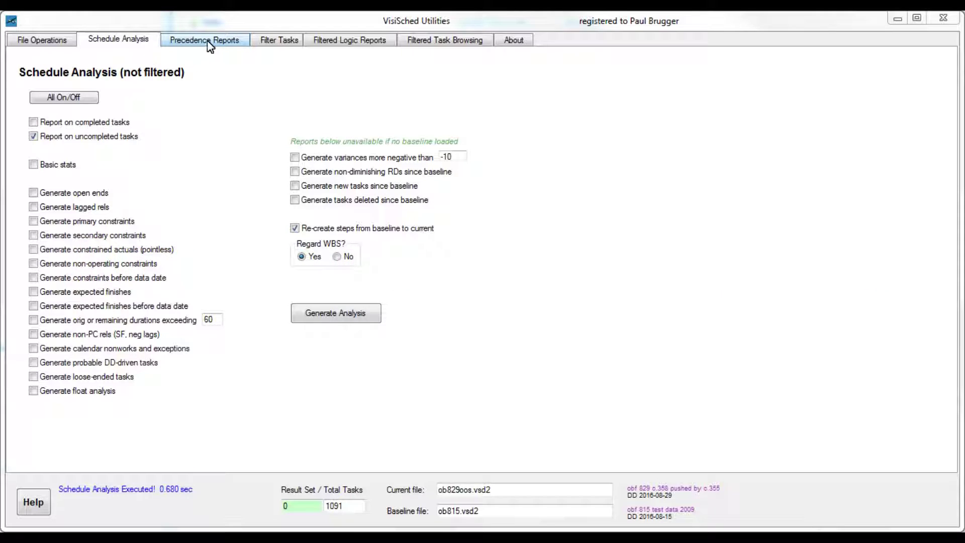
- Generate a precedence report on the predecessors of task r.107
left_click(209, 44)
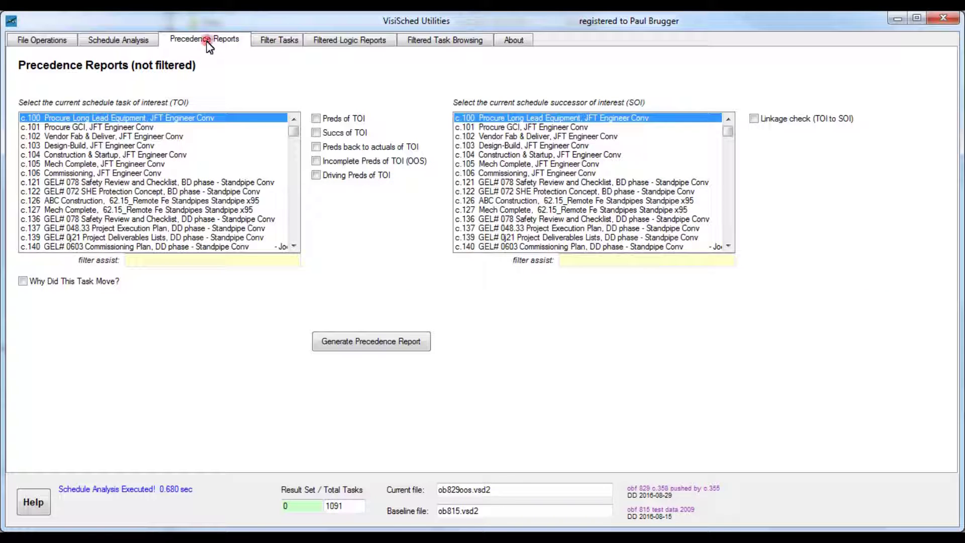
left_click(172, 261)
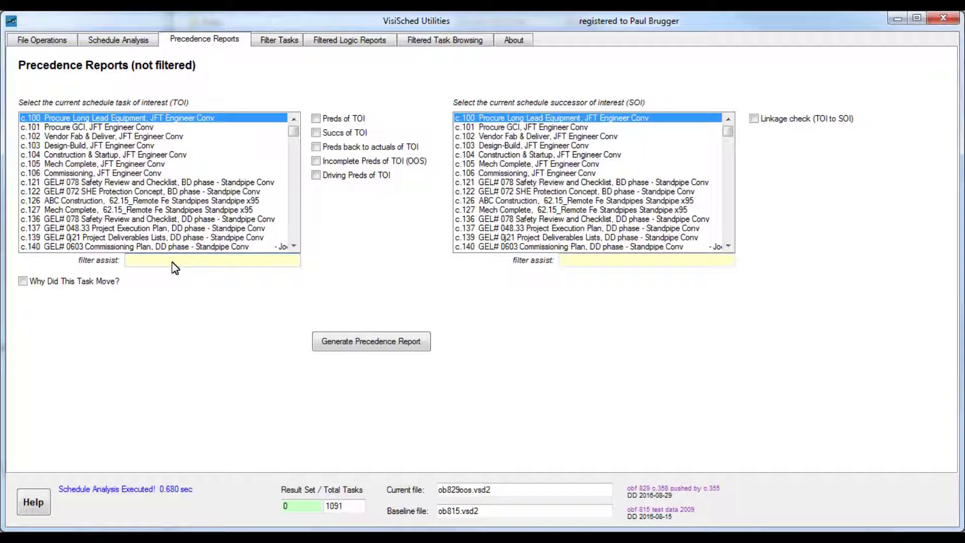
type("r.107")
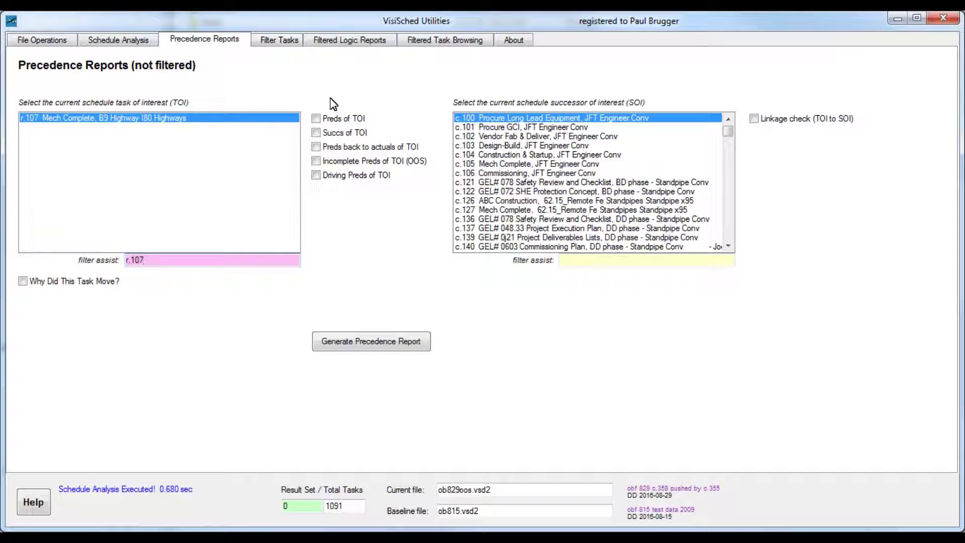
left_click(316, 119)
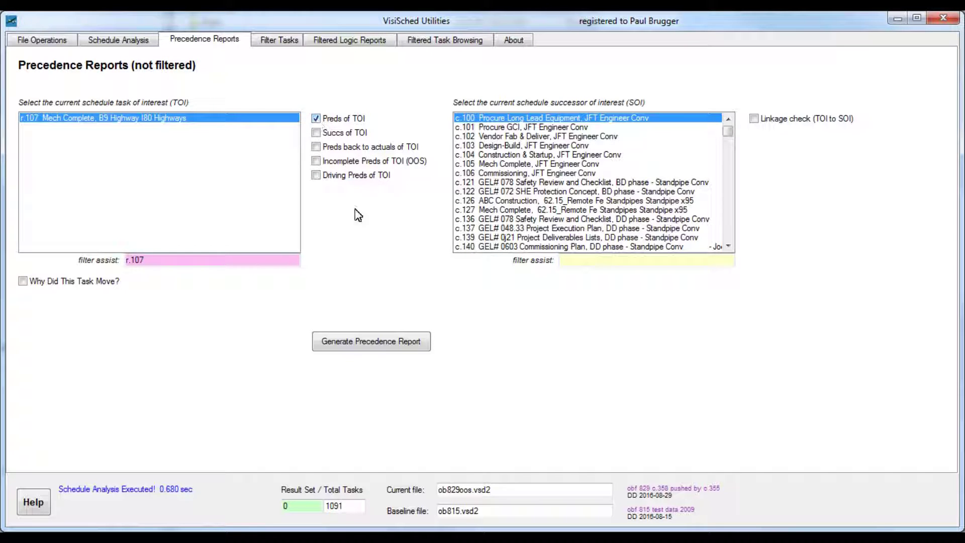
left_click(397, 340)
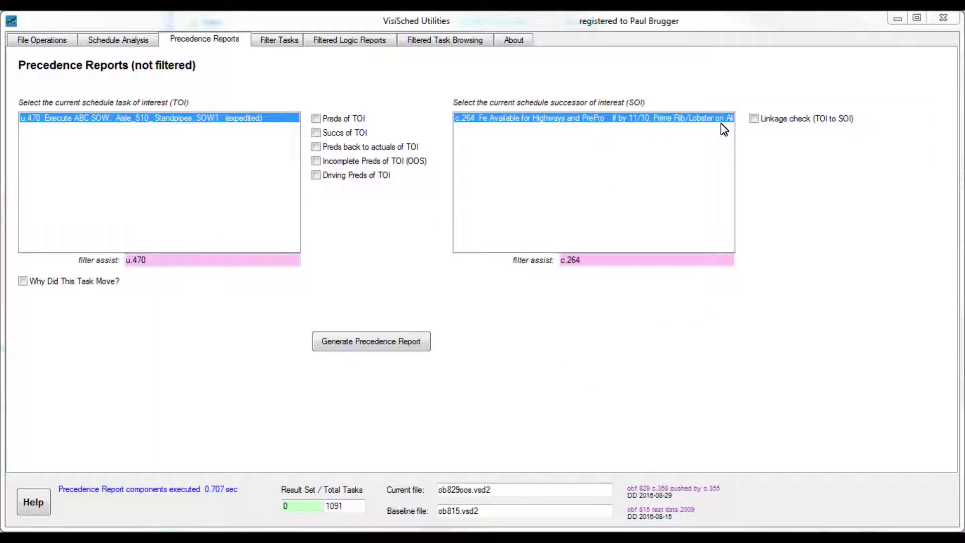
- Generate a linkage check report from task u.470 to successor c.264, overwriting the existing precedence report, and read through it
left_click(754, 119)
left_click(420, 341)
left_click(483, 300)
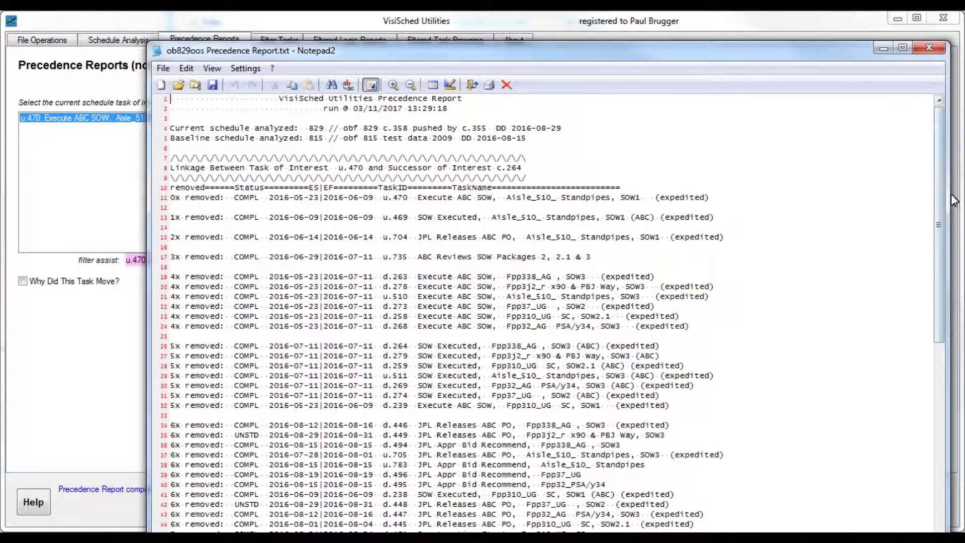
scroll(941, 183, "down", 20)
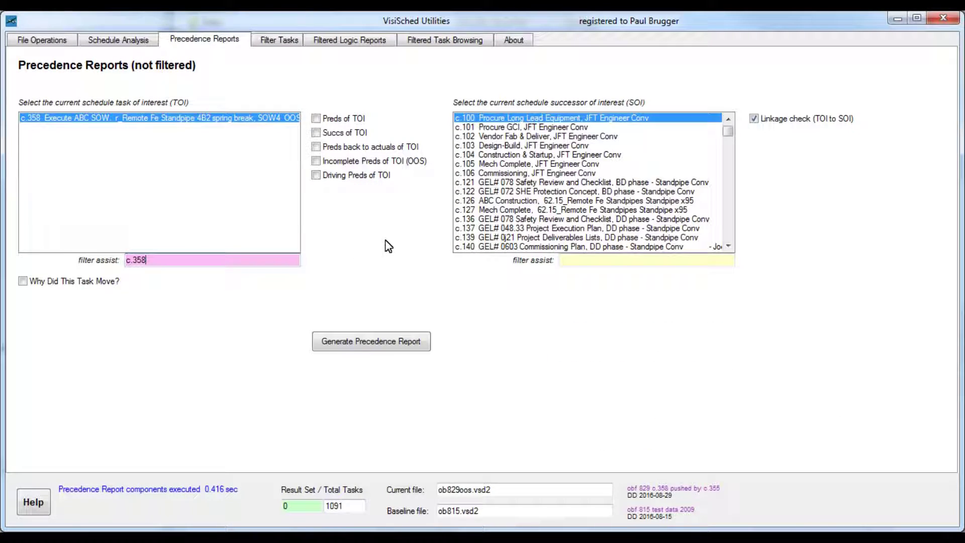
- Generate a report on the incomplete predecessors (OOS) of task c.358, overwriting ob829oos Precedence Report.txt
left_click(316, 161)
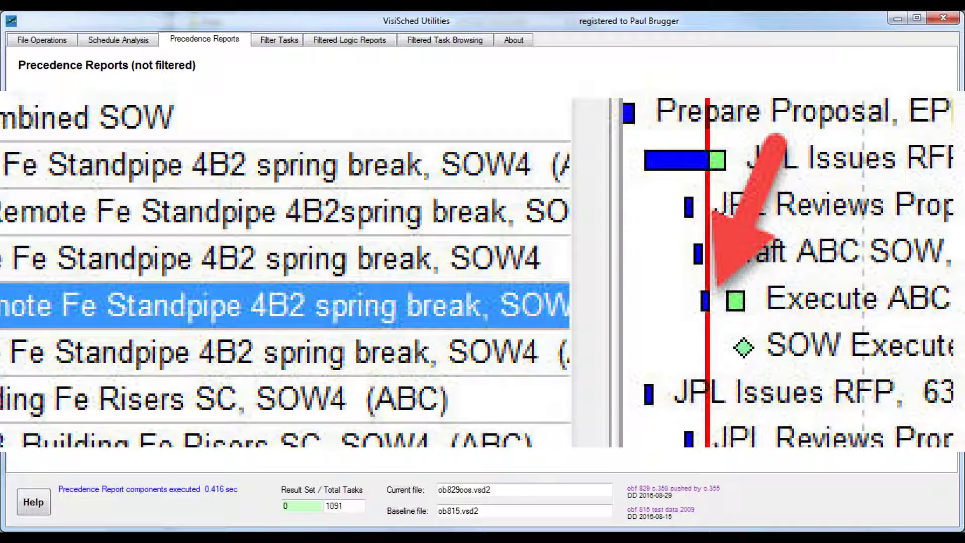
left_click(371, 342)
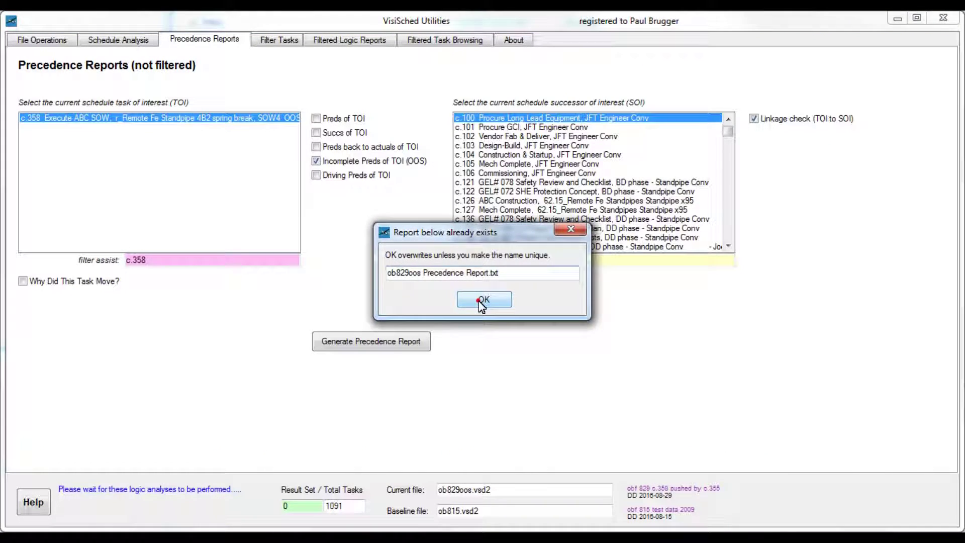
left_click(483, 301)
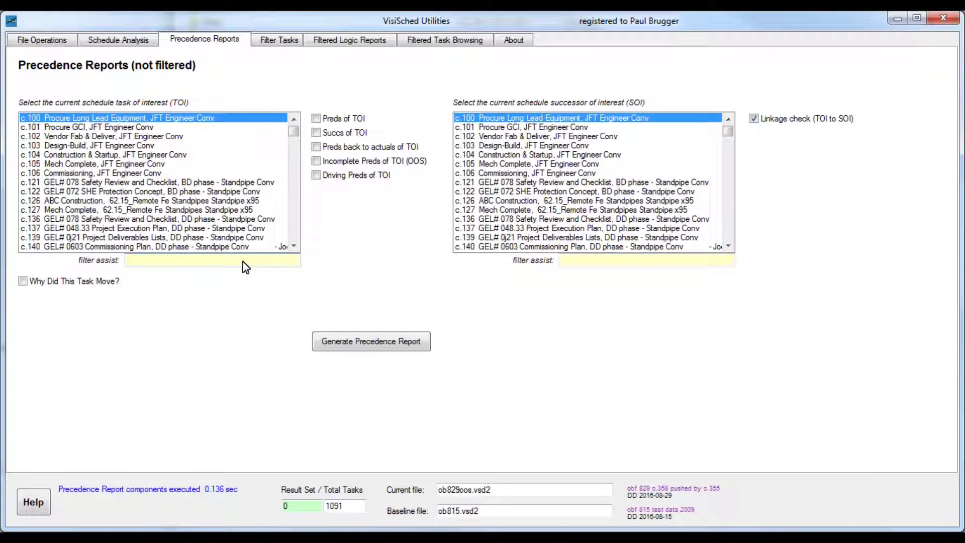
- Generate a report on why task c.264 moved, overwriting ob829oos Precedence Report.txt, and look through it to the end
left_click(243, 260)
type("c.")
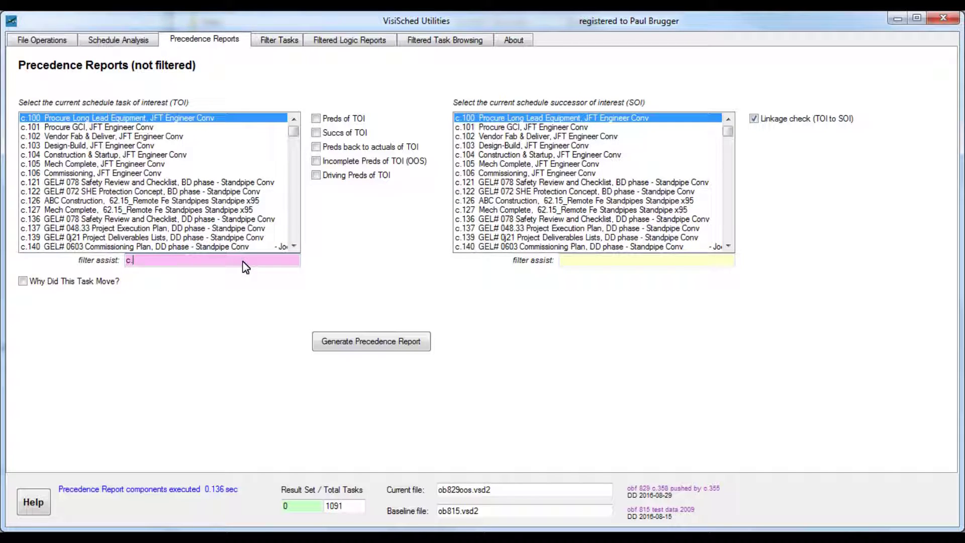
type("2")
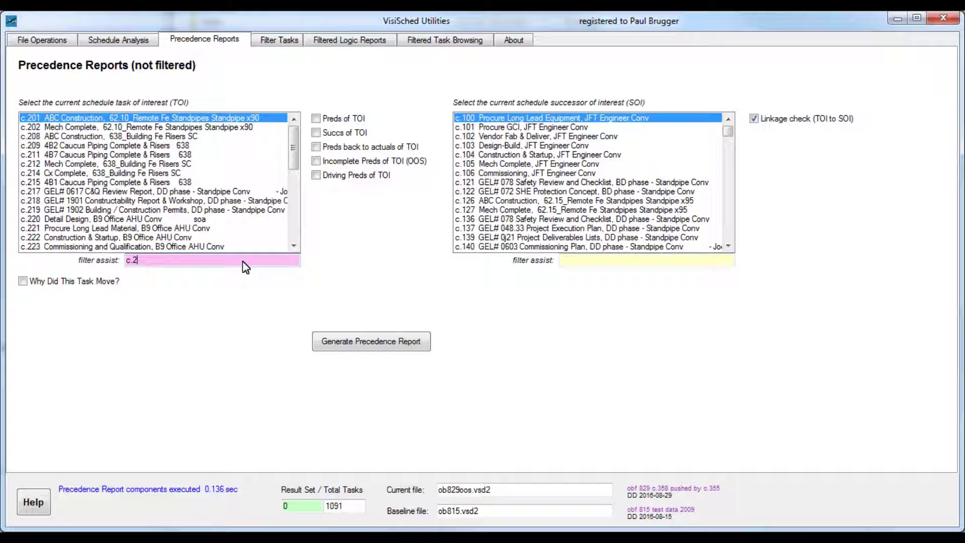
type("64")
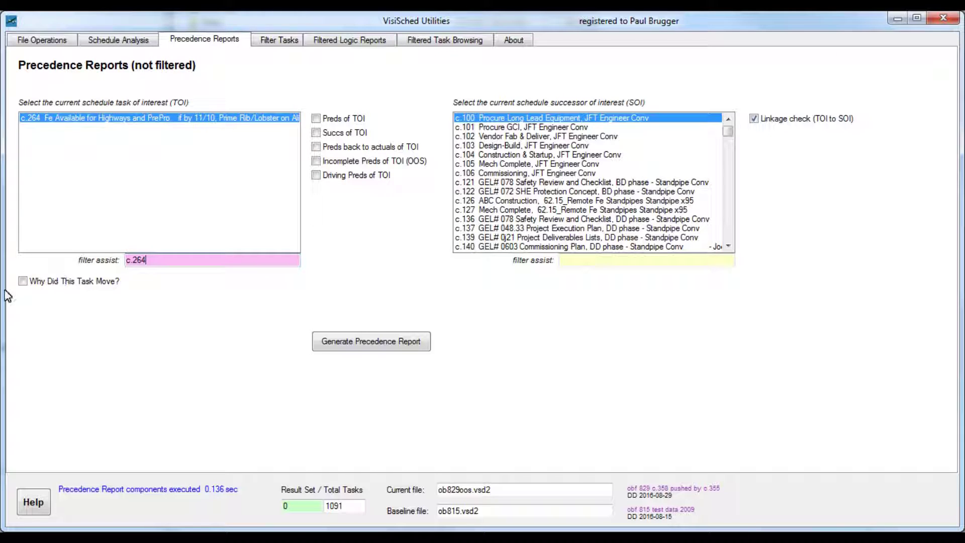
left_click(23, 281)
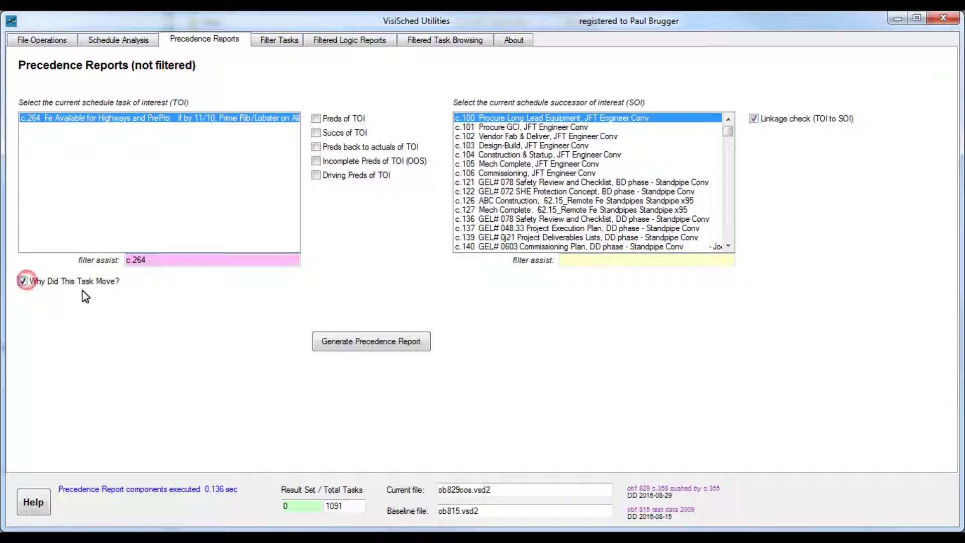
left_click(344, 338)
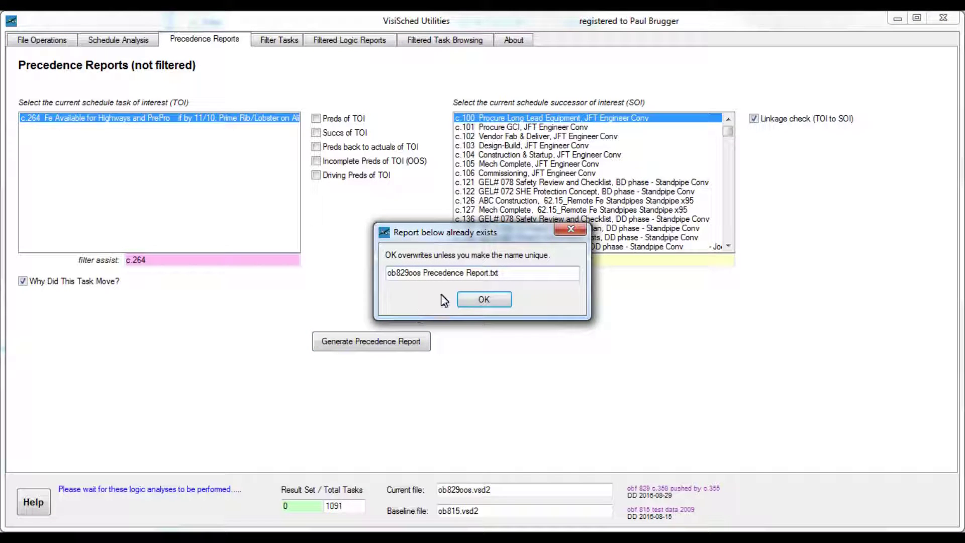
left_click(476, 304)
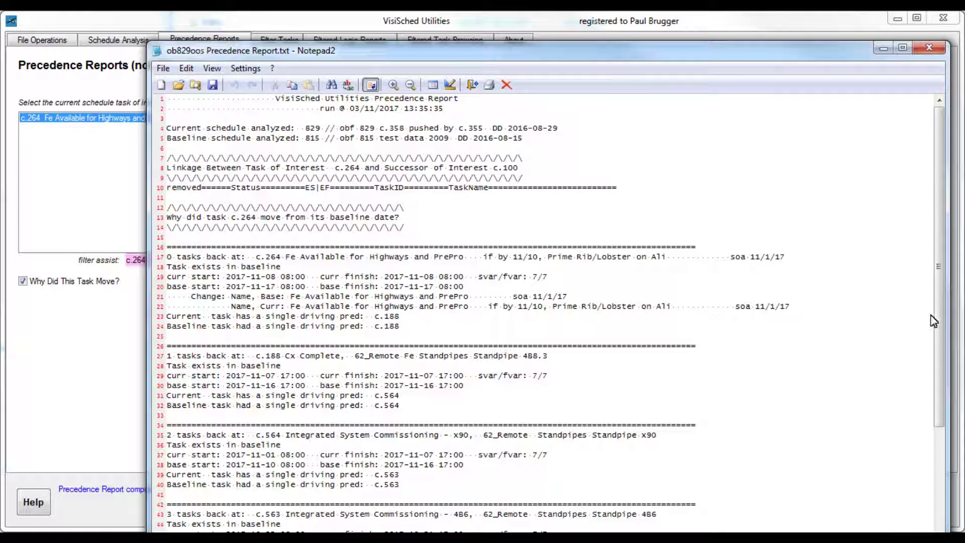
left_click_drag(938, 332, 951, 528)
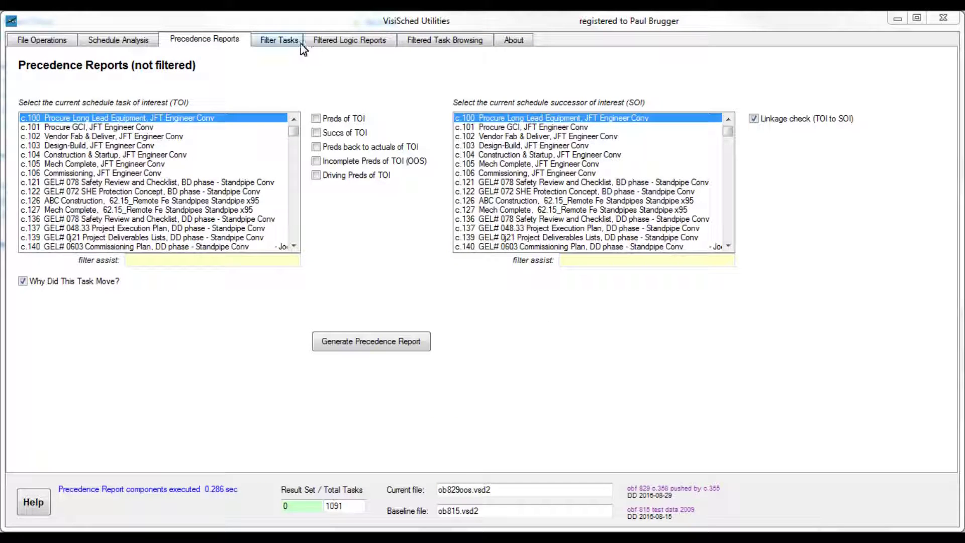
- Add all tasks to the filtered set, and remove them all again
left_click(289, 44)
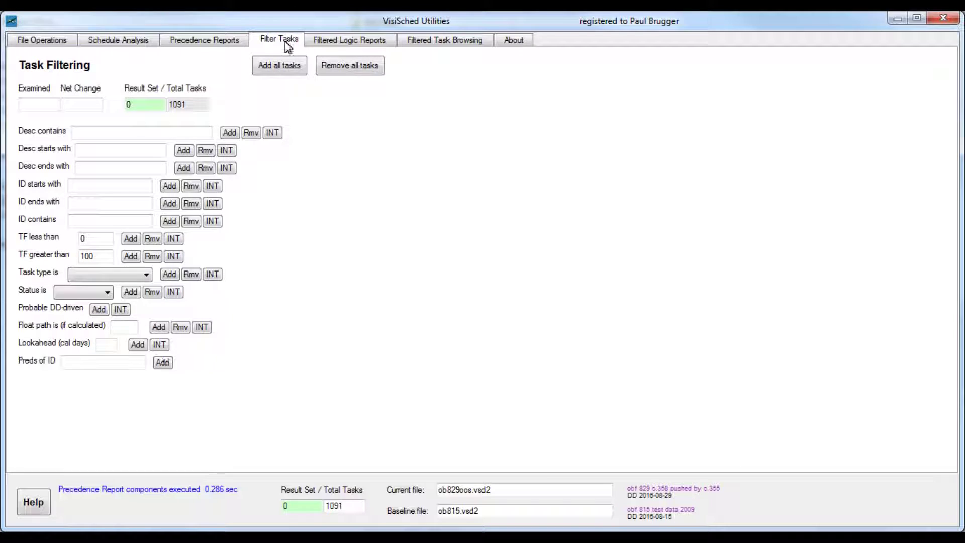
left_click(297, 72)
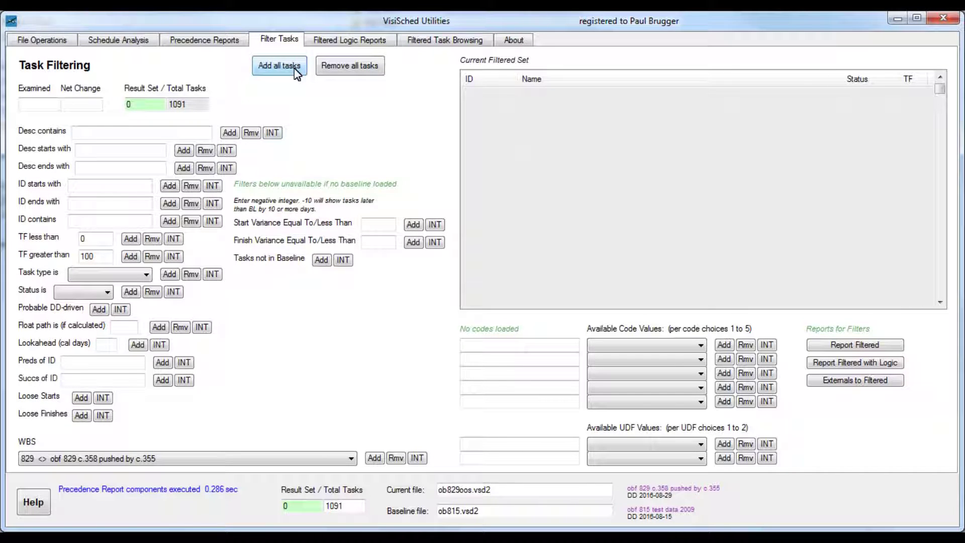
left_click(296, 70)
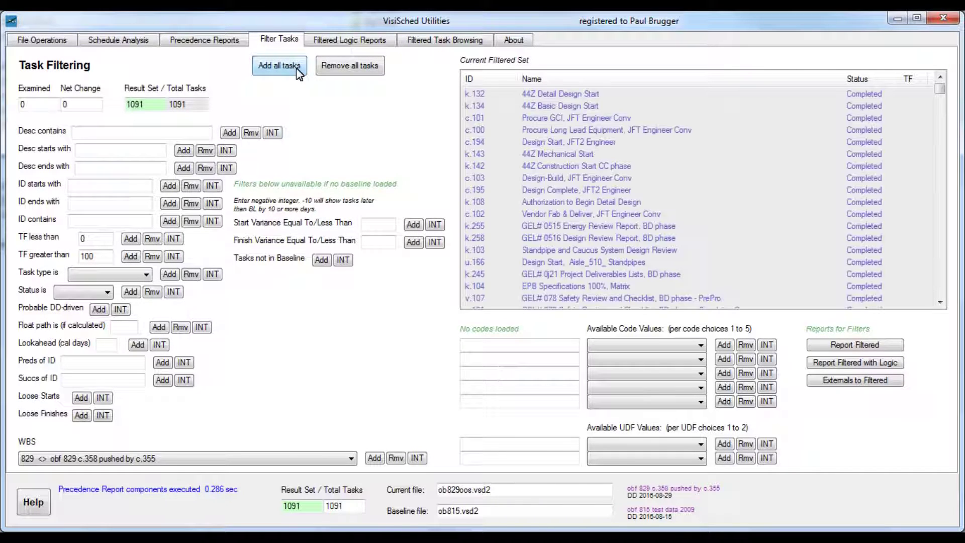
left_click(351, 73)
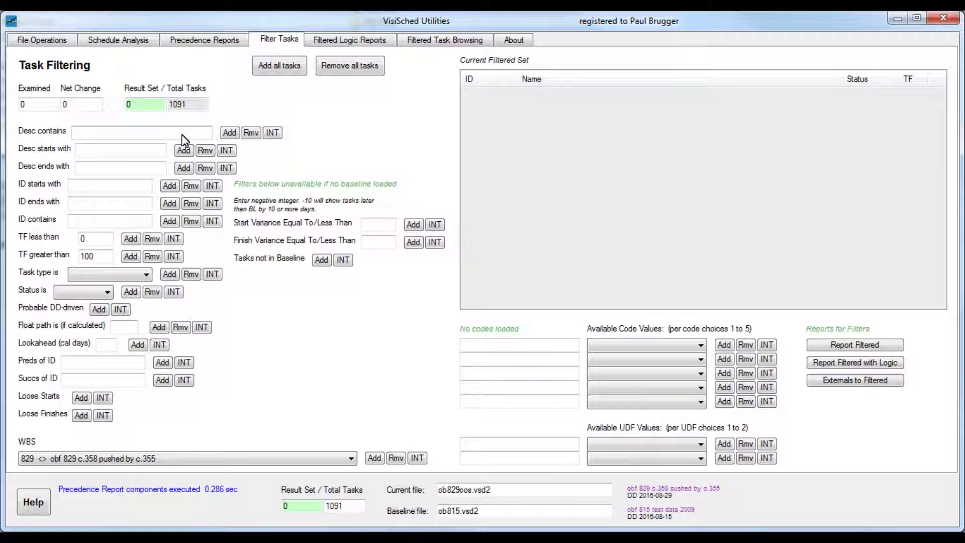
- Add every task of type Finish Milestone to the filtered set
left_click(144, 275)
left_click(132, 312)
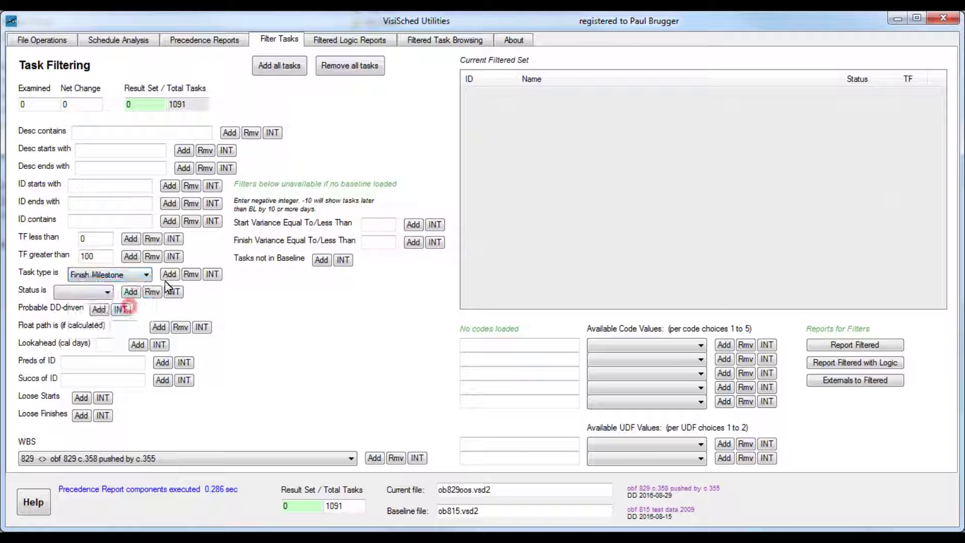
left_click(169, 274)
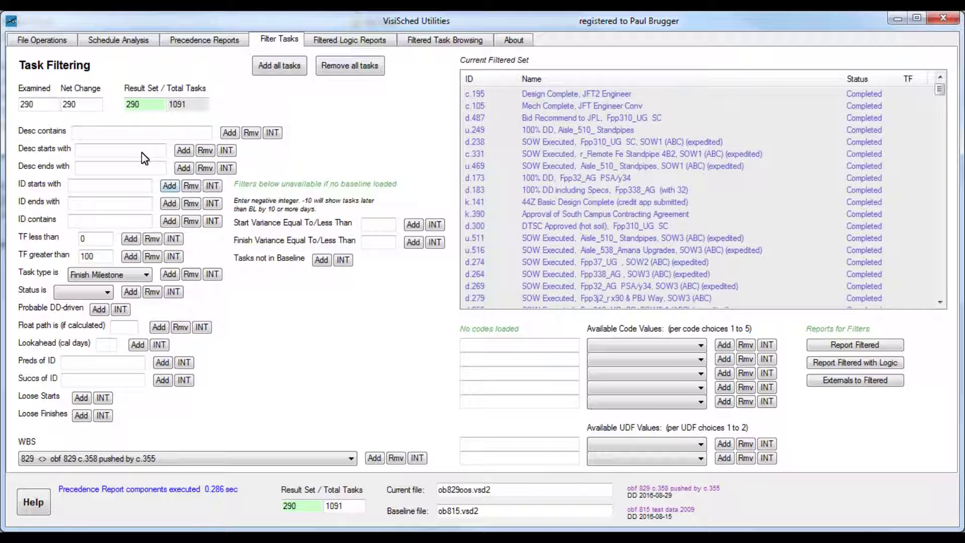
- Narrow the filtered set to descriptions containing "execute" and remove the tasks whose description contains "ABC"
left_click(136, 132)
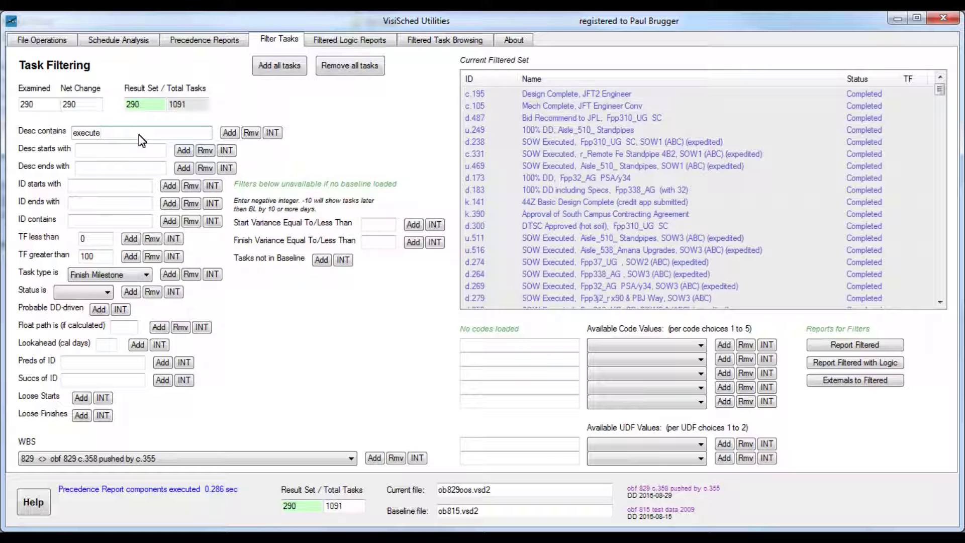
left_click(273, 133)
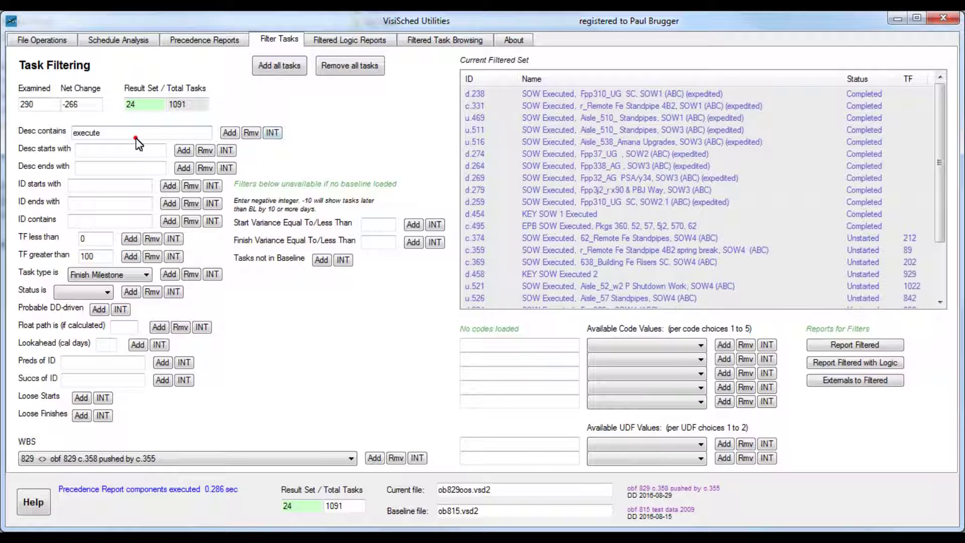
left_click_drag(136, 136, 64, 136)
type("ABC")
left_click(251, 133)
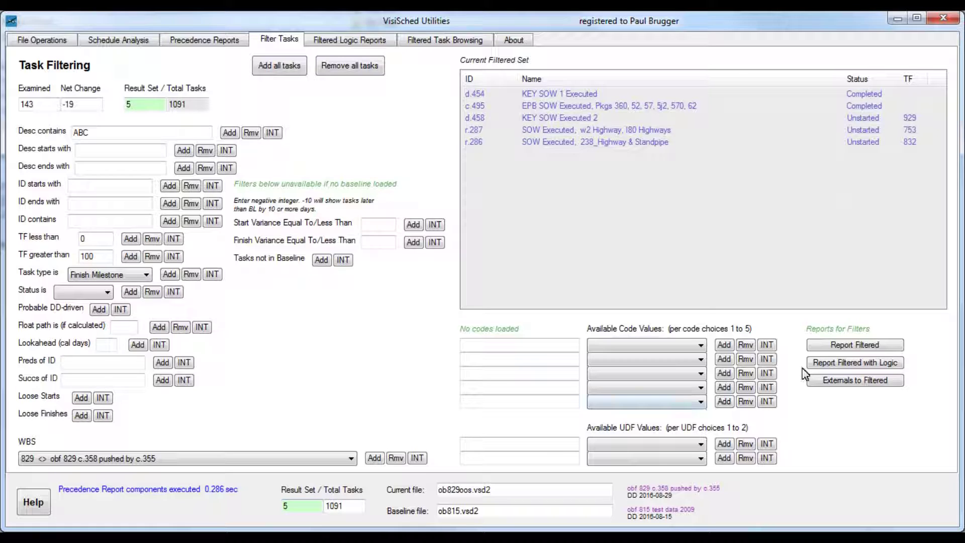
- Generate the plain filtered set report and the filtered report with logic, closing each after viewing it
left_click(866, 346)
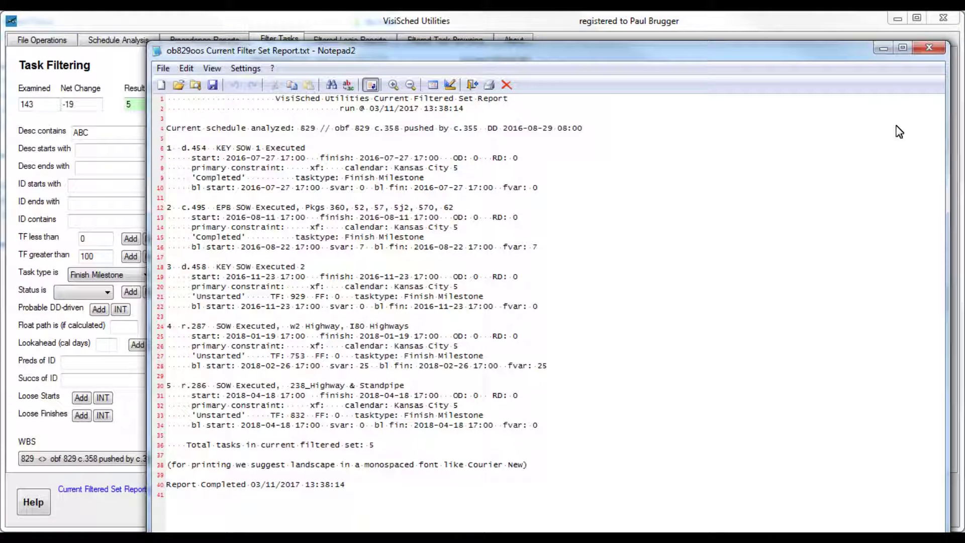
left_click(936, 50)
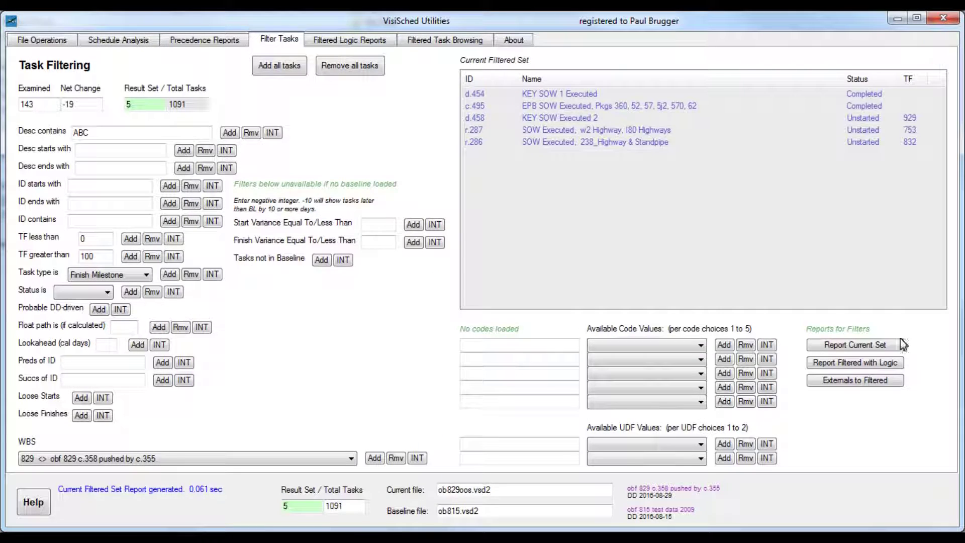
left_click(888, 363)
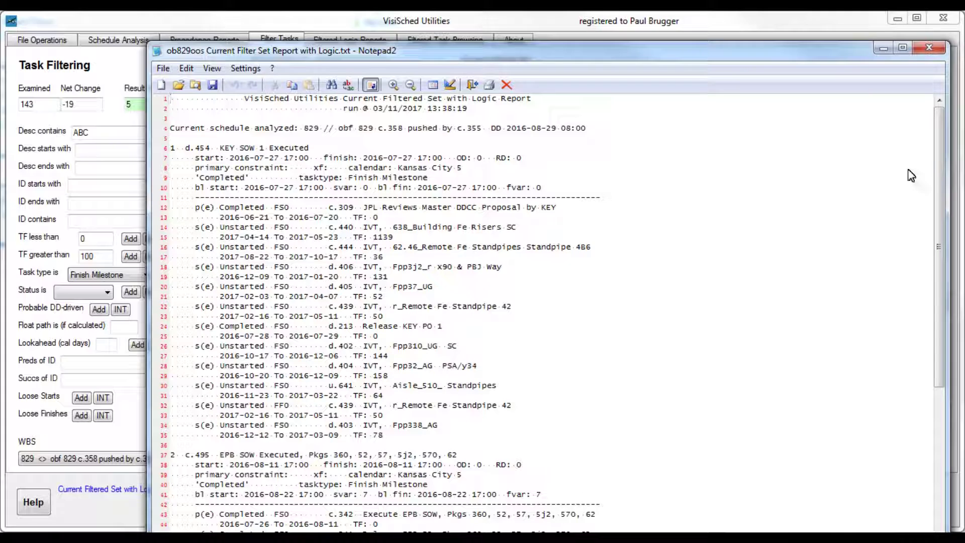
left_click(929, 47)
- Generate the filtered logic report for the filtered milestones with scope All, and look through it
left_click(359, 46)
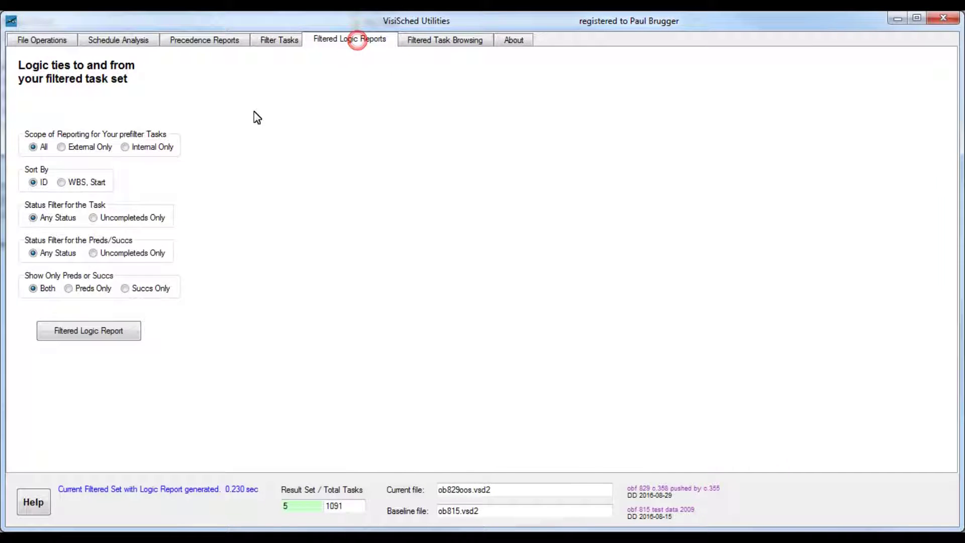
left_click(129, 332)
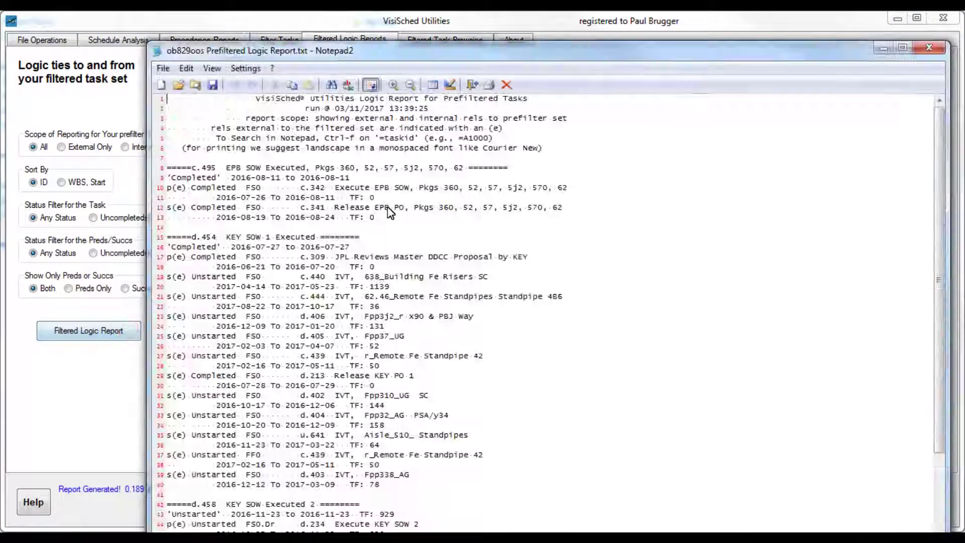
left_click_drag(934, 232, 947, 263)
- Add all tasks to the filtered set and generate its logic report, overwriting ob829oos Prefiltered Logic Report.txt, and scroll through it
left_click(279, 40)
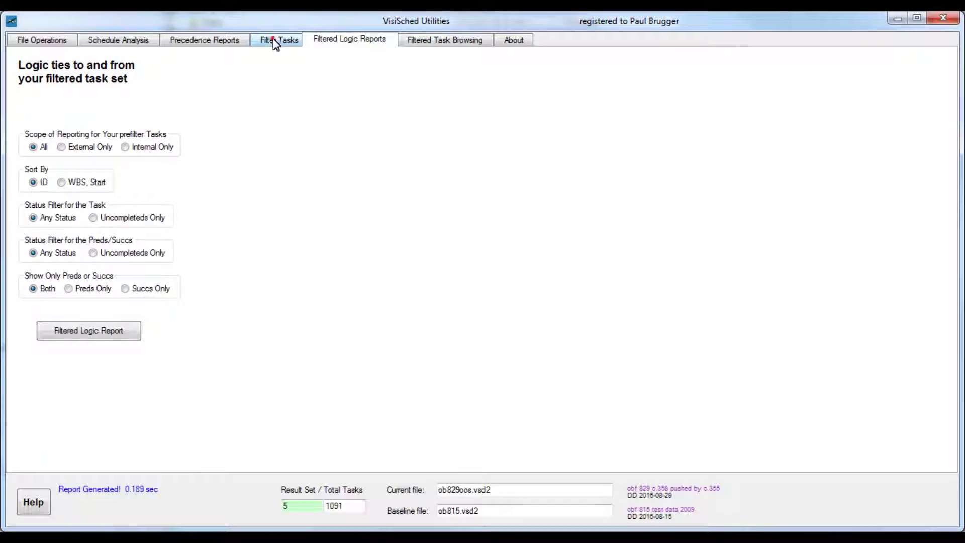
left_click(278, 67)
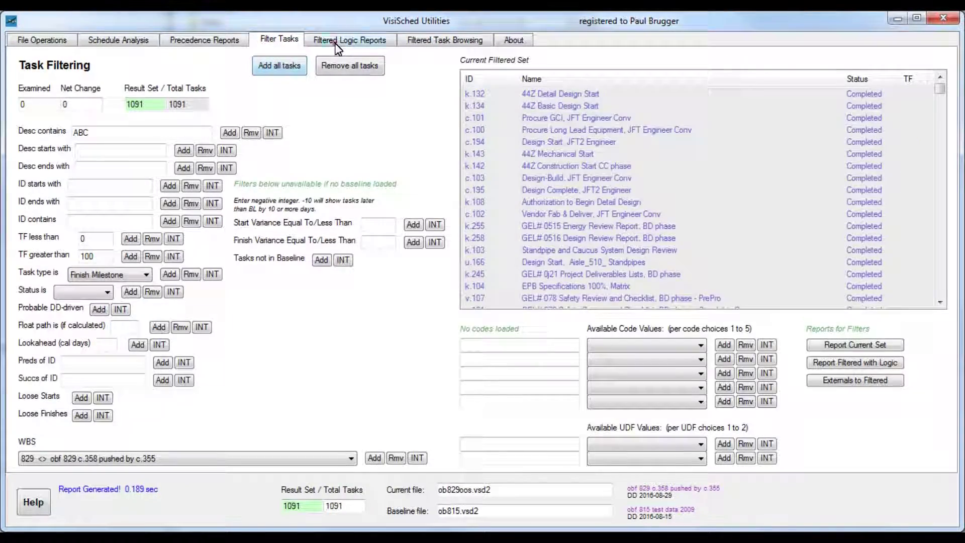
left_click(347, 40)
left_click(102, 331)
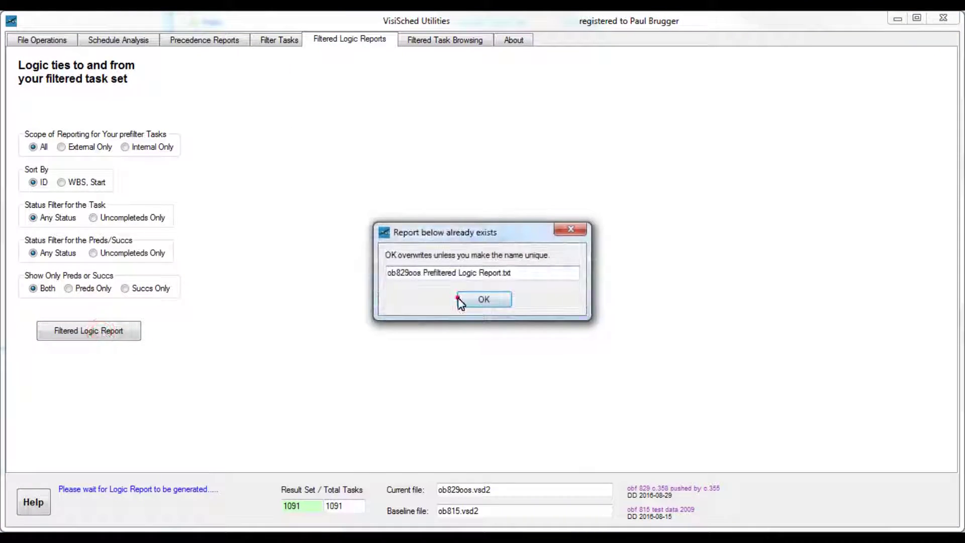
left_click(459, 298)
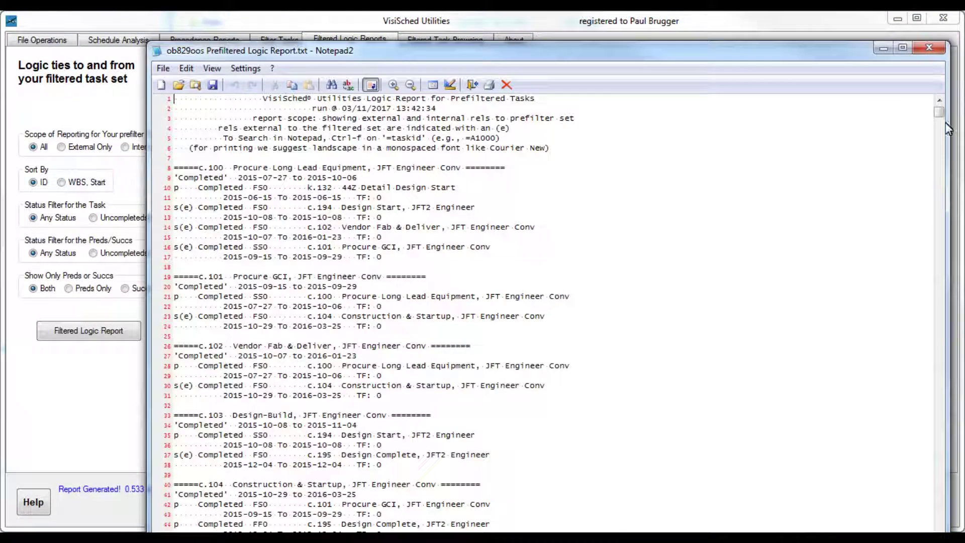
left_click_drag(939, 116, 943, 525)
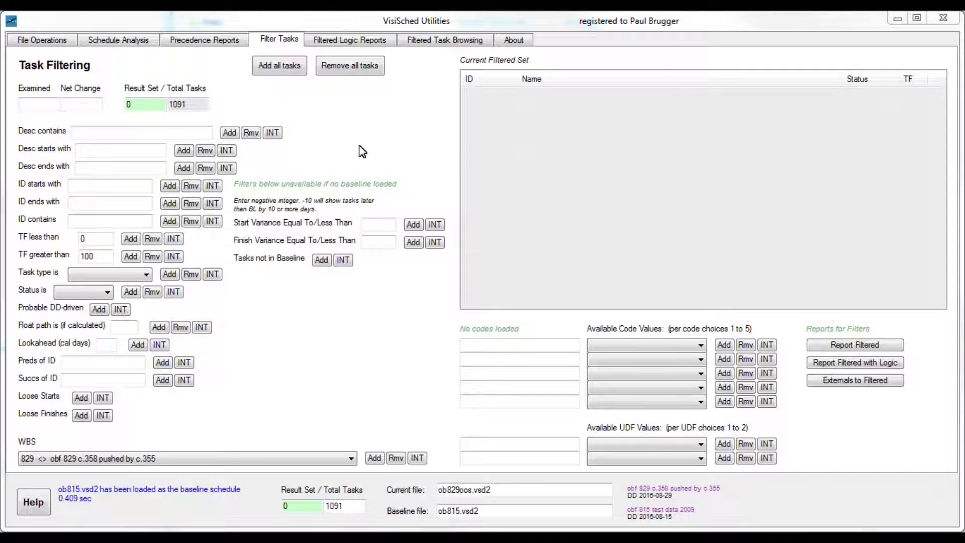
- Choose Resonsible Statuser as the first code to filter by and load the codes
left_click(68, 41)
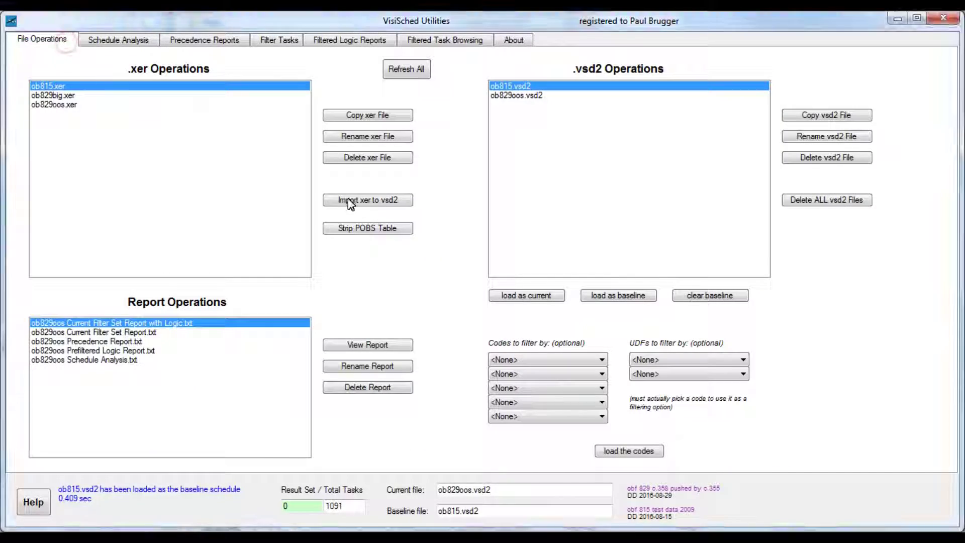
left_click(604, 360)
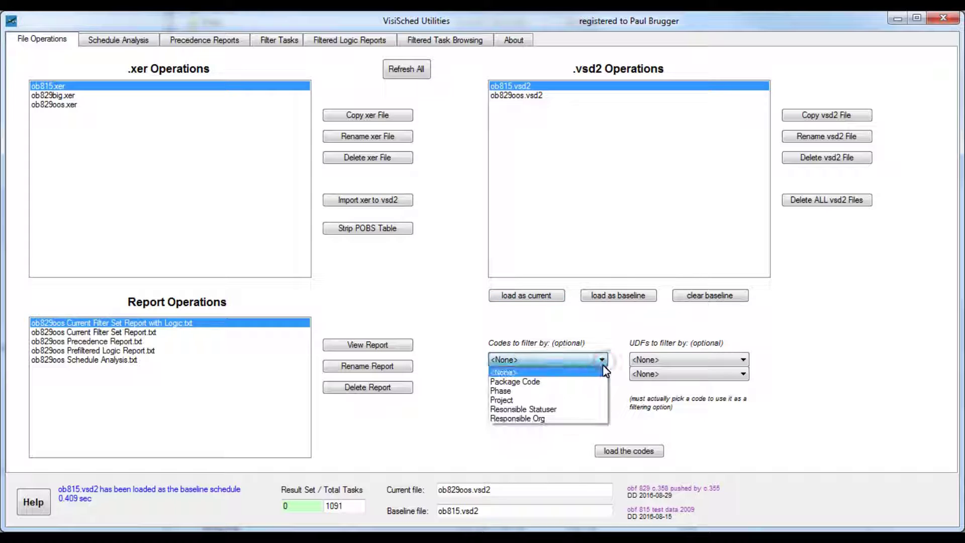
left_click(594, 409)
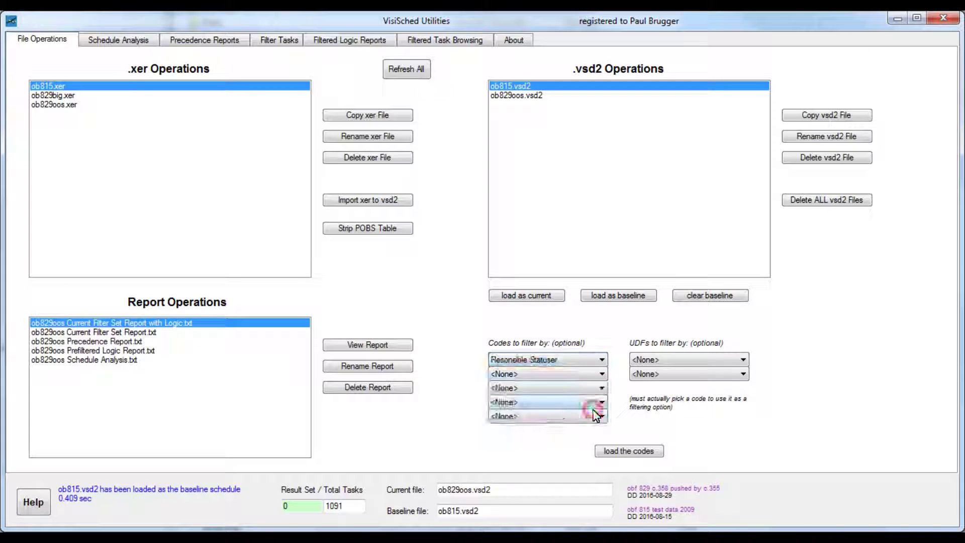
left_click(637, 451)
- Add the tasks whose Resonsible Statuser code is Pelosi to the filtered set
left_click(271, 42)
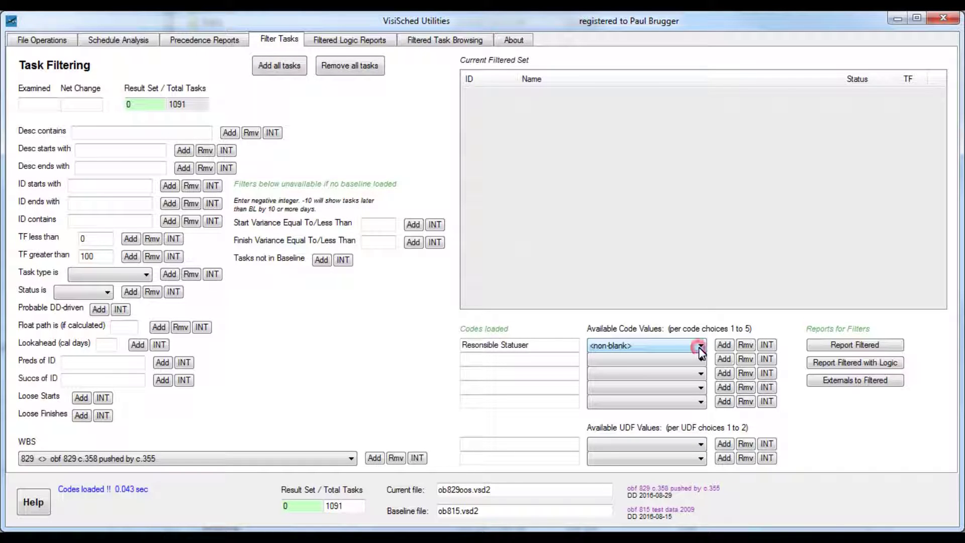
left_click(699, 346)
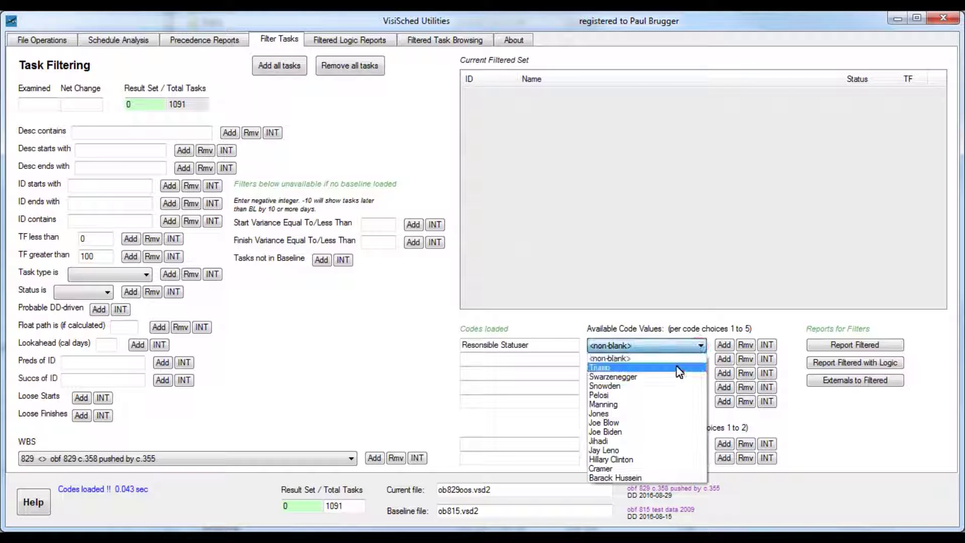
left_click(668, 395)
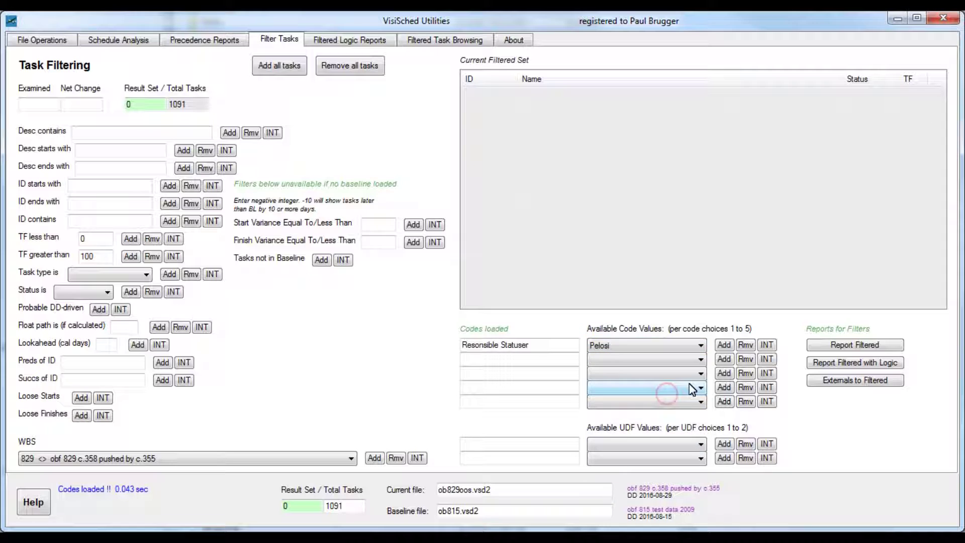
left_click(724, 346)
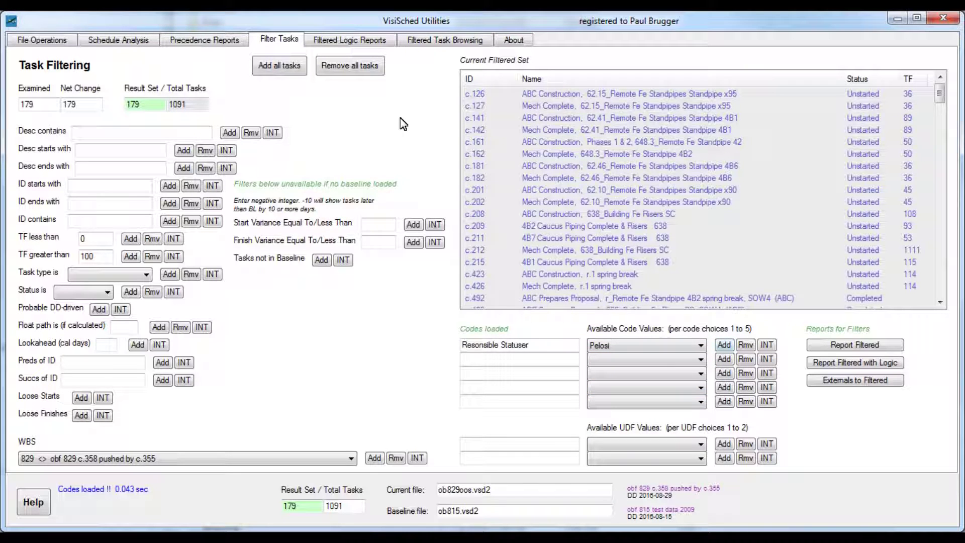
- Generate the filtered logic report for the Pelosi tasks with scope All, overwriting the existing report
left_click(342, 40)
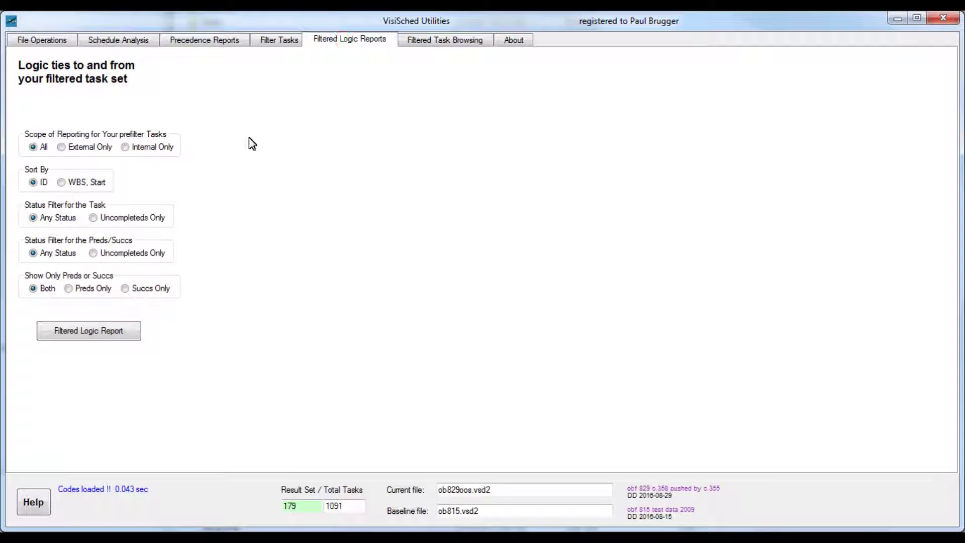
left_click(112, 329)
left_click(482, 304)
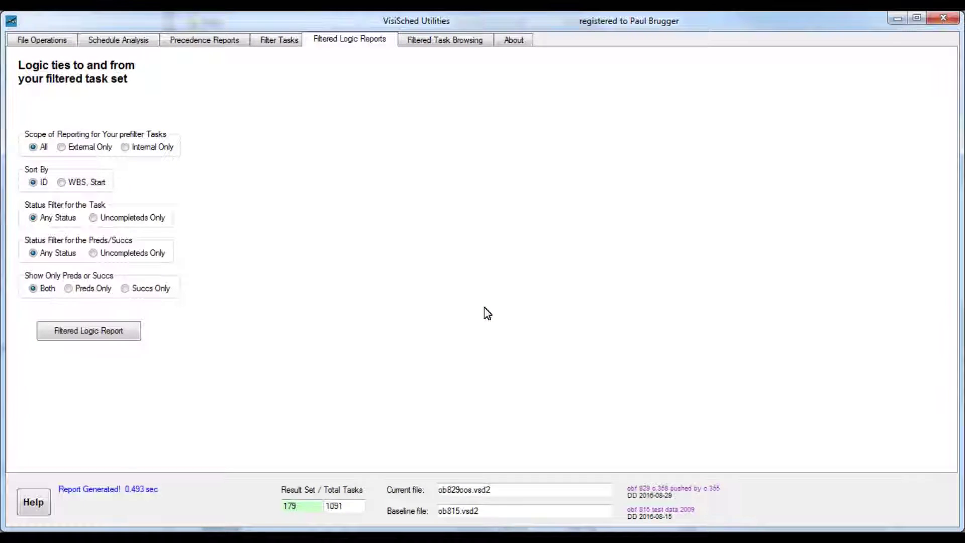
- Scroll through the generated filtered logic report for the Pelosi tasks and close it
left_click_drag(937, 117, 939, 221)
left_click(938, 49)
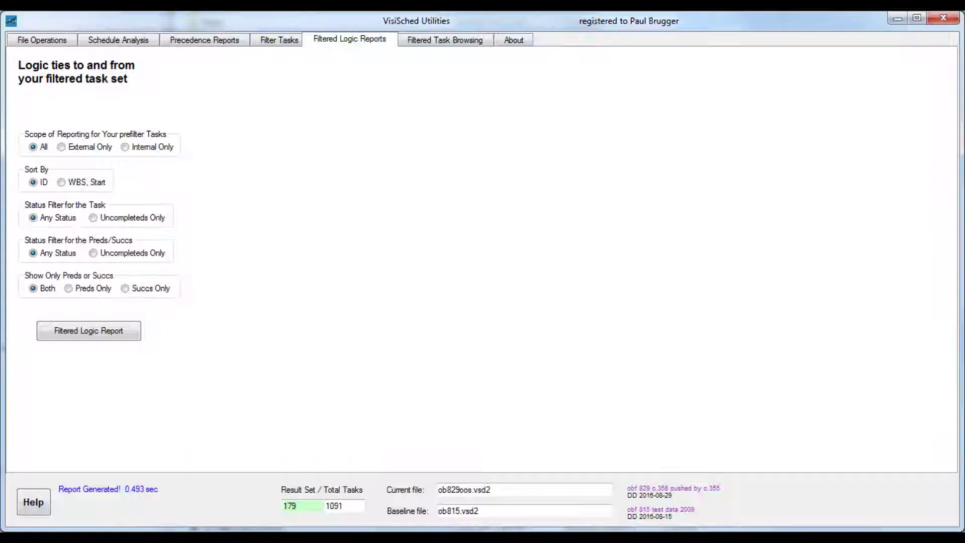
- Open the filtered task browser and move down and back up through the tasks one at a time
left_click(433, 43)
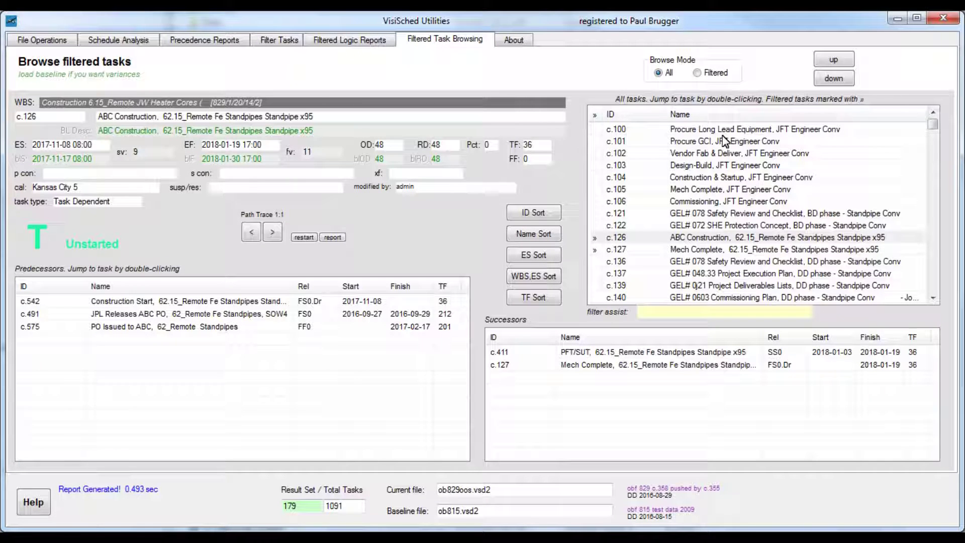
left_click(834, 79)
left_click(834, 79)
left_click(834, 79)
left_click(834, 79)
left_click(838, 62)
left_click(838, 63)
left_click(838, 63)
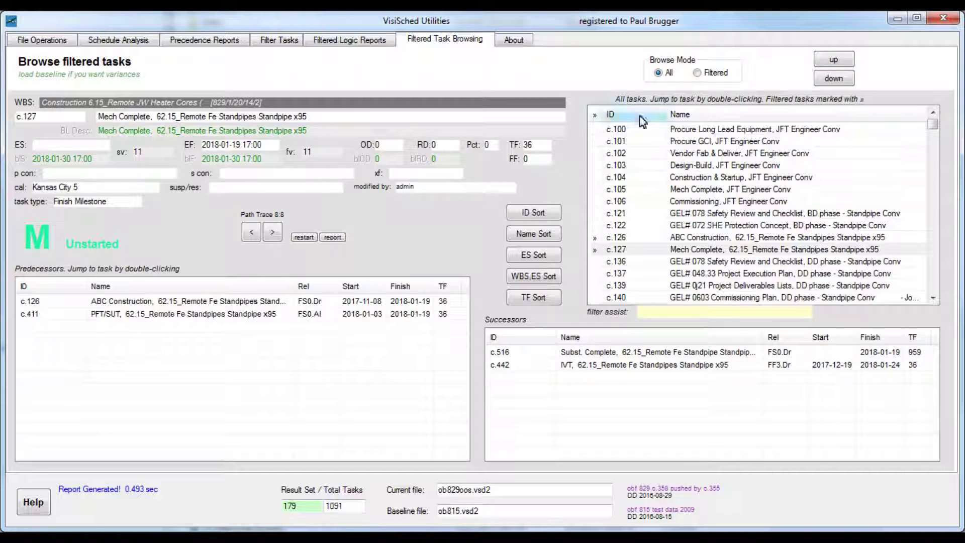
- Set the browse mode to Filtered and view the details of tasks c.161, c.182 and c.201
left_click(699, 74)
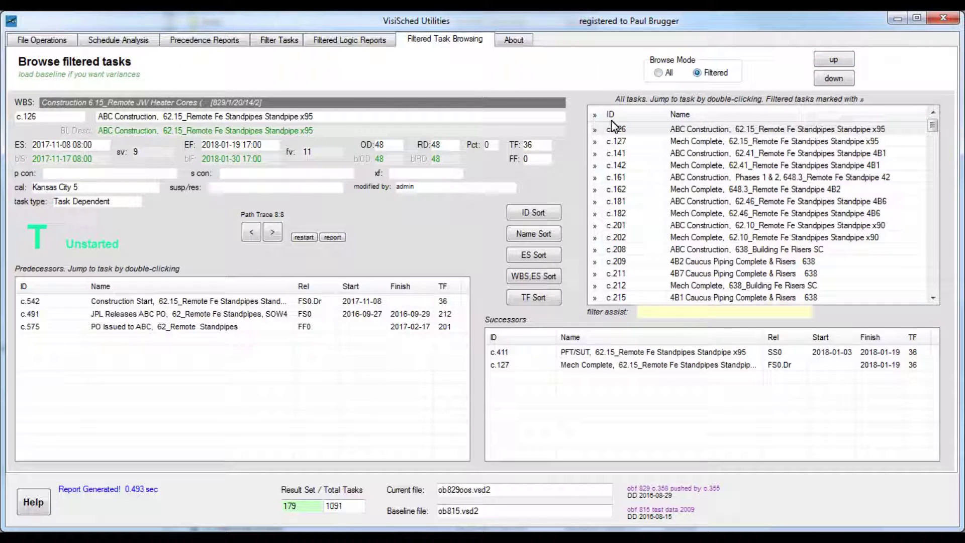
double_click(698, 177)
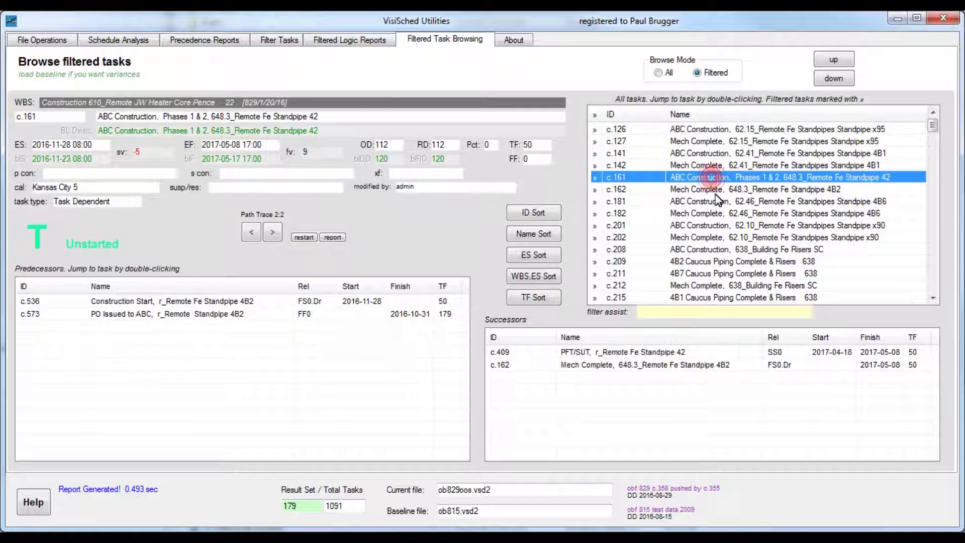
double_click(717, 213)
double_click(721, 227)
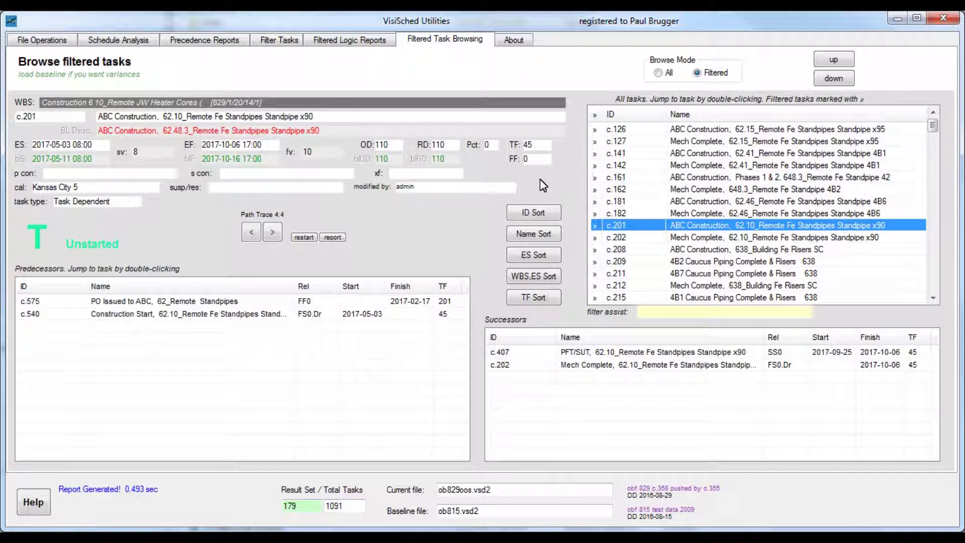
- Set the browse mode to All and view the details of task r.112 further down the task list
left_click(659, 73)
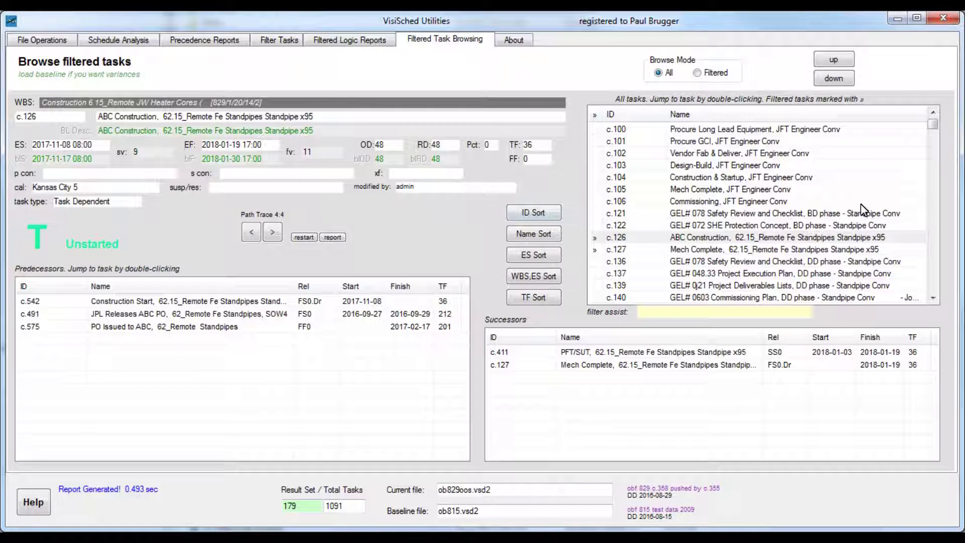
left_click(929, 257)
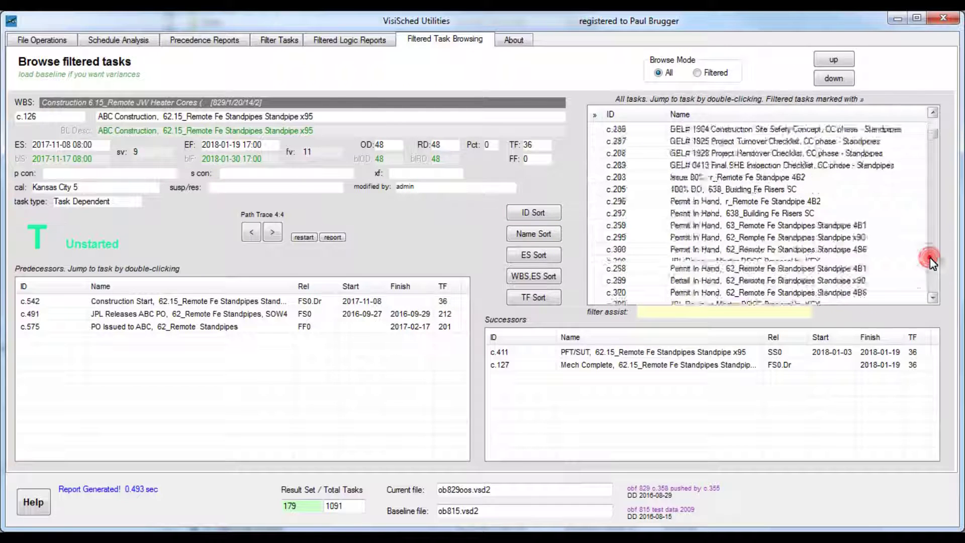
left_click_drag(933, 136, 932, 195)
double_click(849, 250)
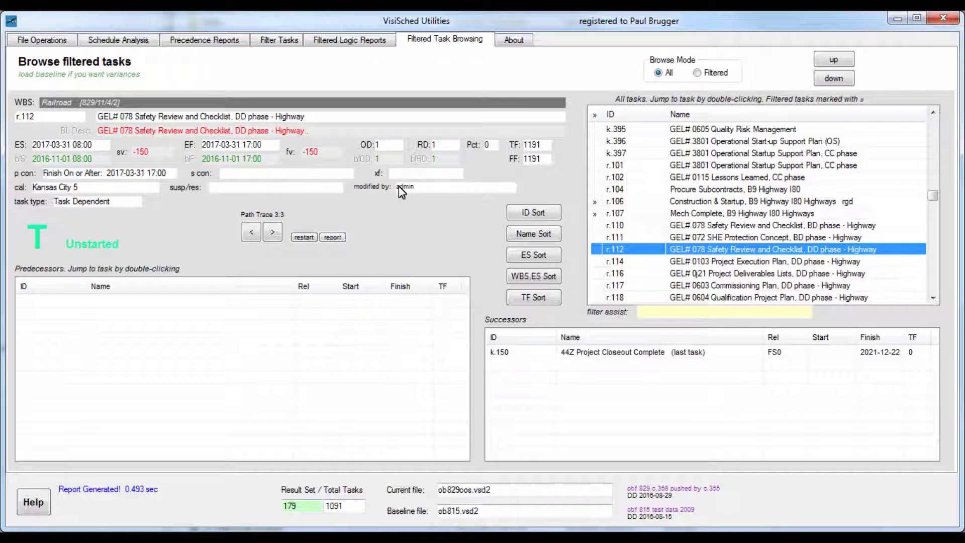
- Filter the task list by "admp" to view the ADMP permit task, and clear the filter text
left_click(682, 313)
type("admp")
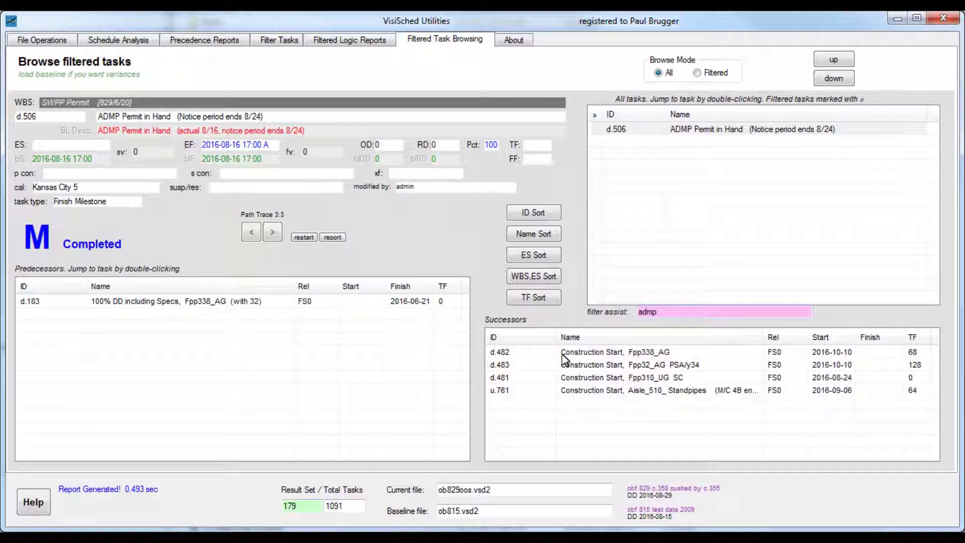
left_click(668, 312)
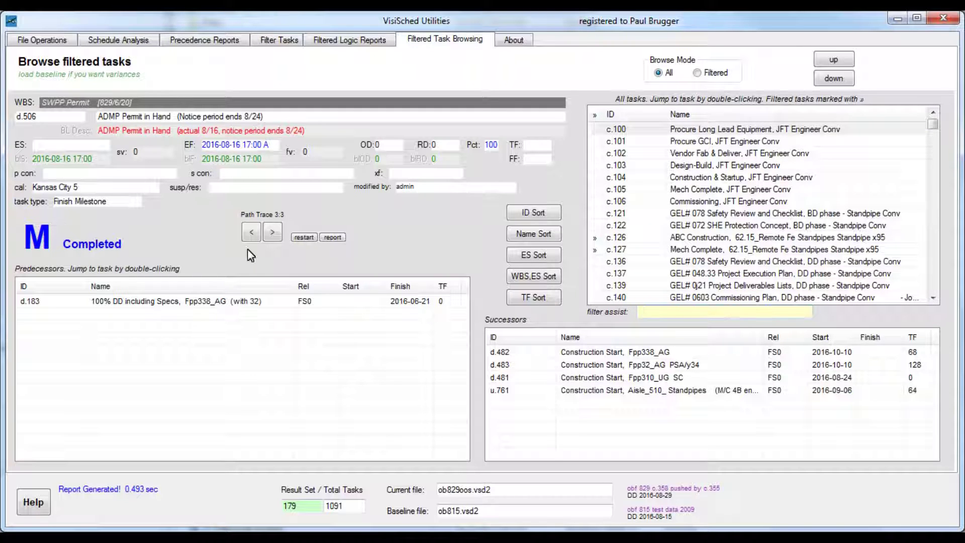
- Follow the predecessors of the ADMP permit task back through d.183 and d.364 to d.365
double_click(179, 302)
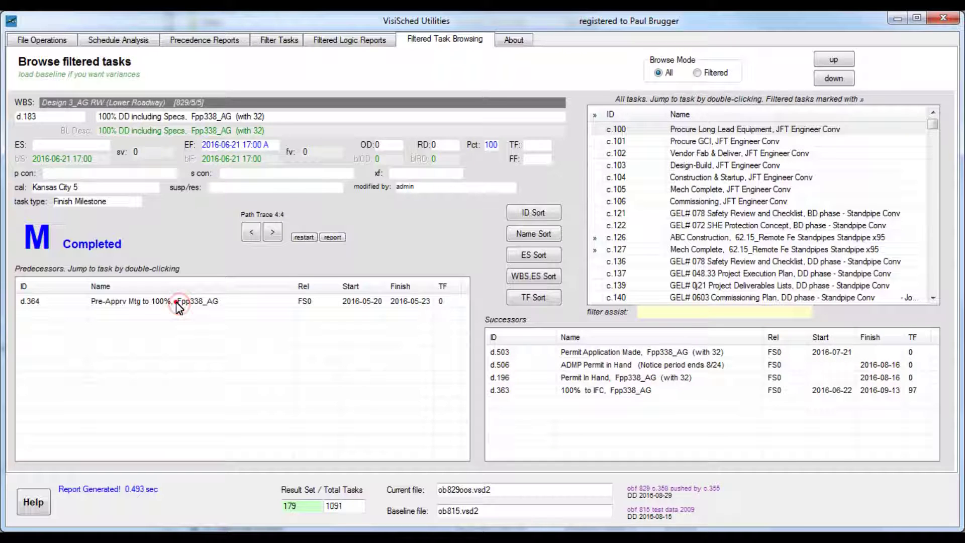
double_click(178, 303)
left_click(177, 302)
double_click(177, 302)
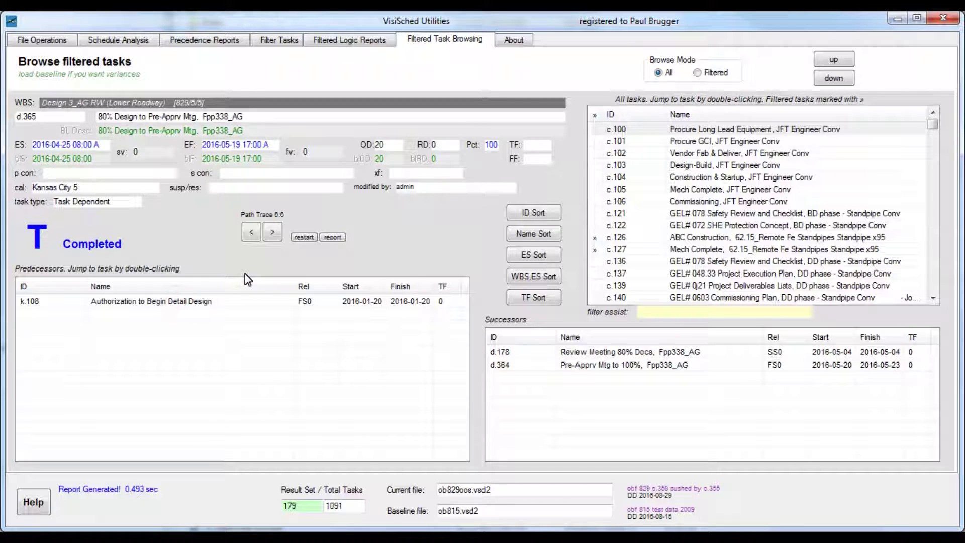
- Filter the task list to c.264 and restart the path trace from that task
left_click(676, 312)
type("c.2")
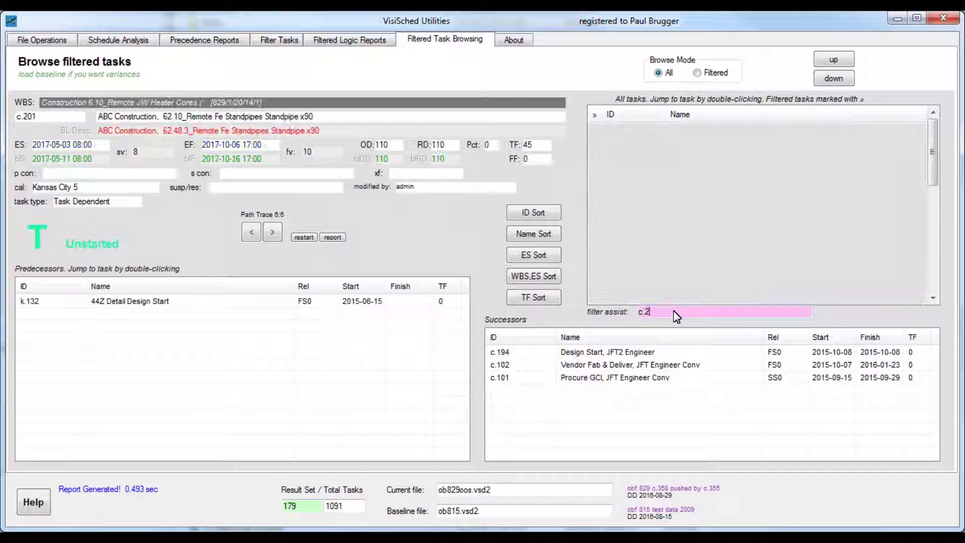
type("64")
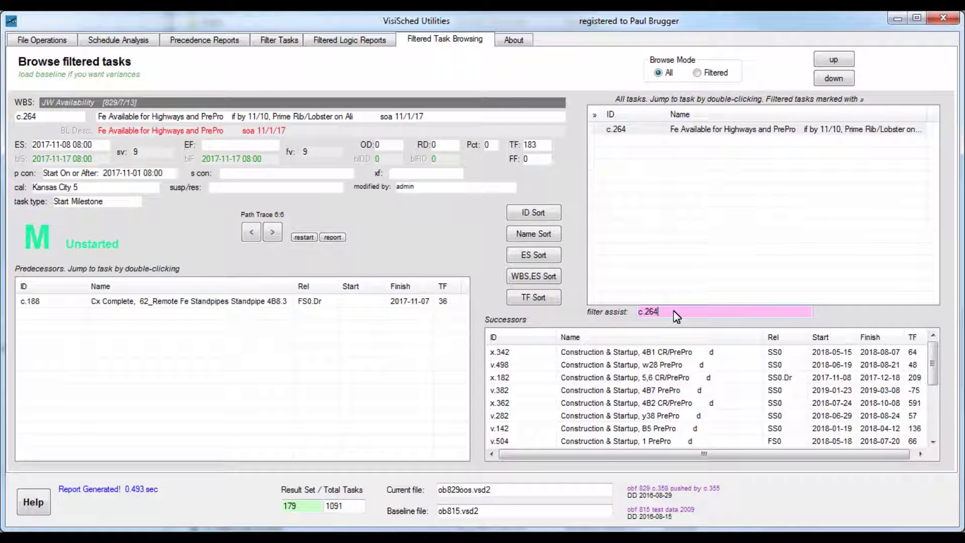
left_click(312, 239)
- Trace the predecessor path from c.264 through c.188, c.564 and c.448 to c.441
double_click(255, 301)
left_click(256, 303)
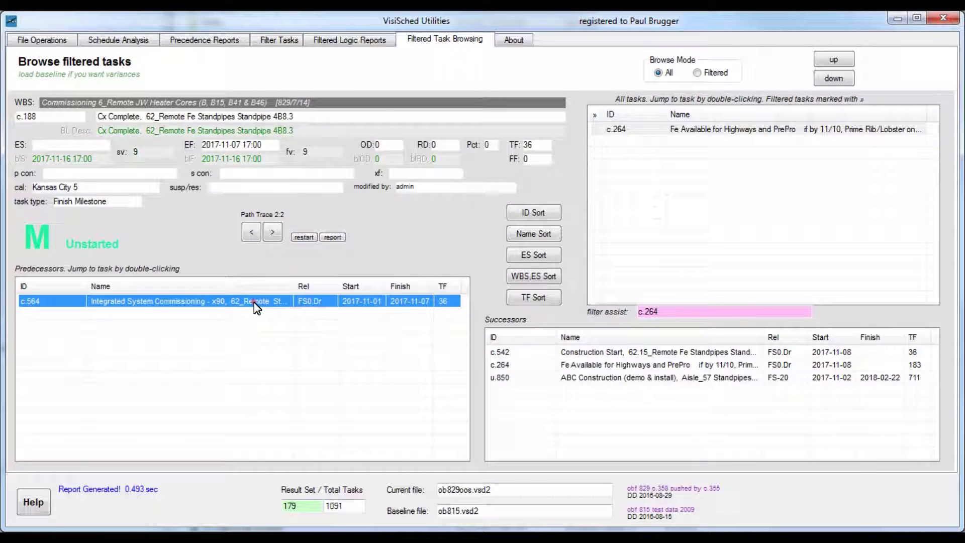
double_click(254, 301)
double_click(254, 302)
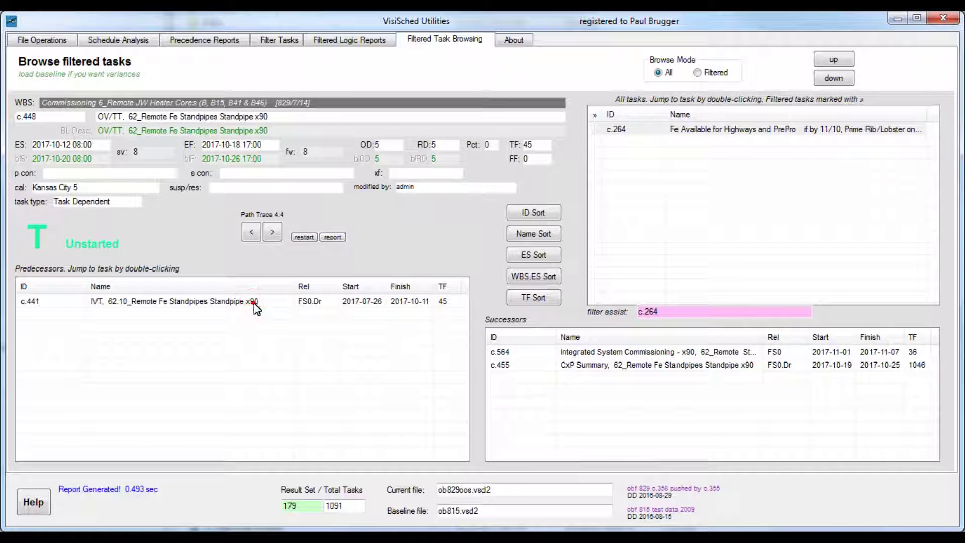
double_click(255, 301)
- Step back three tasks along the traced path and forward two to task c.448
left_click(251, 232)
left_click(253, 231)
left_click(253, 231)
left_click(272, 232)
left_click(272, 231)
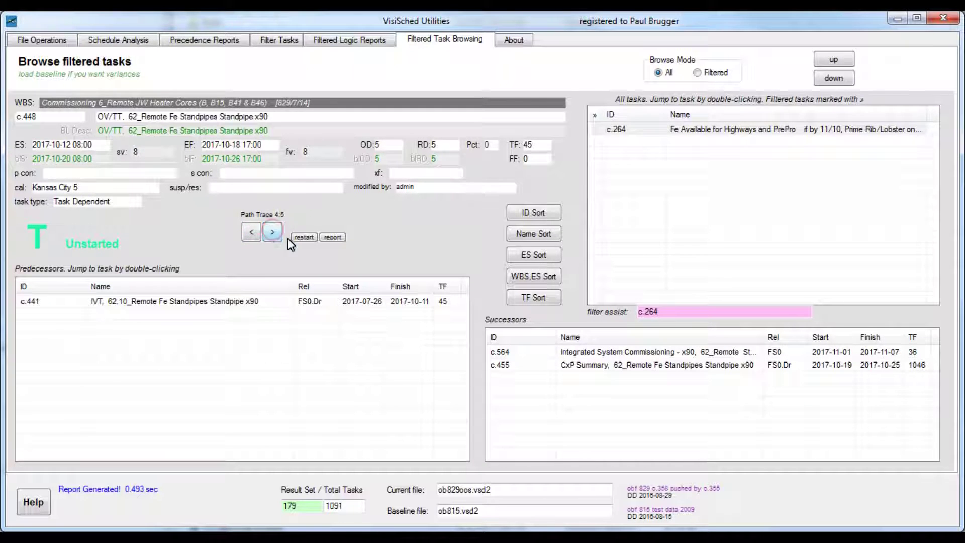
- Generate the path trace report for the traced path, scroll through it and close it
left_click(331, 237)
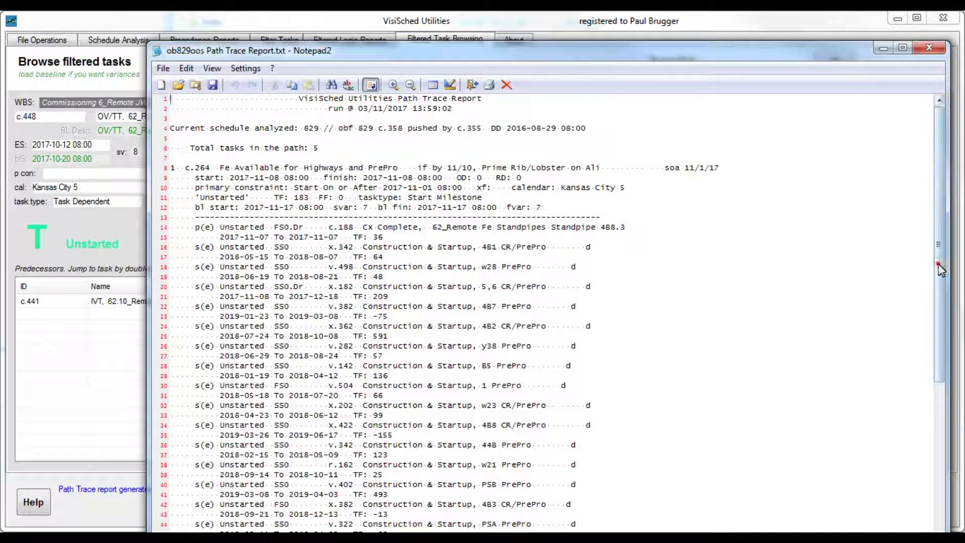
mouse_move(940, 269)
left_mouse_down()
mouse_move(939, 349)
mouse_move(939, 275)
left_mouse_up()
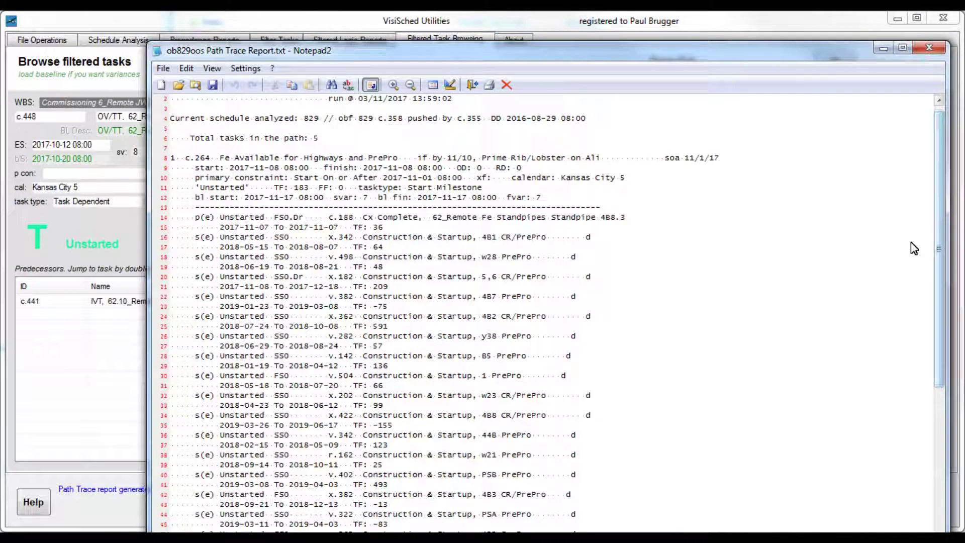
left_click(928, 48)
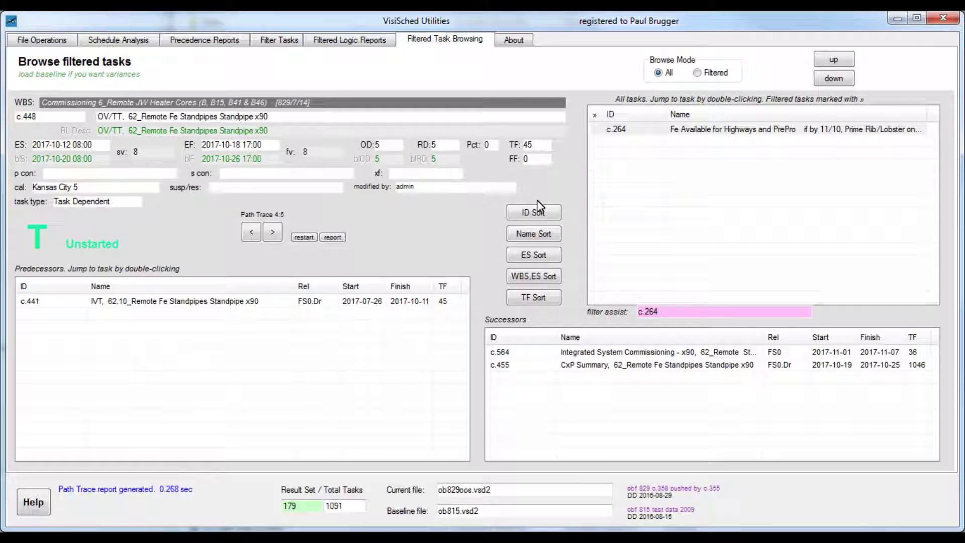